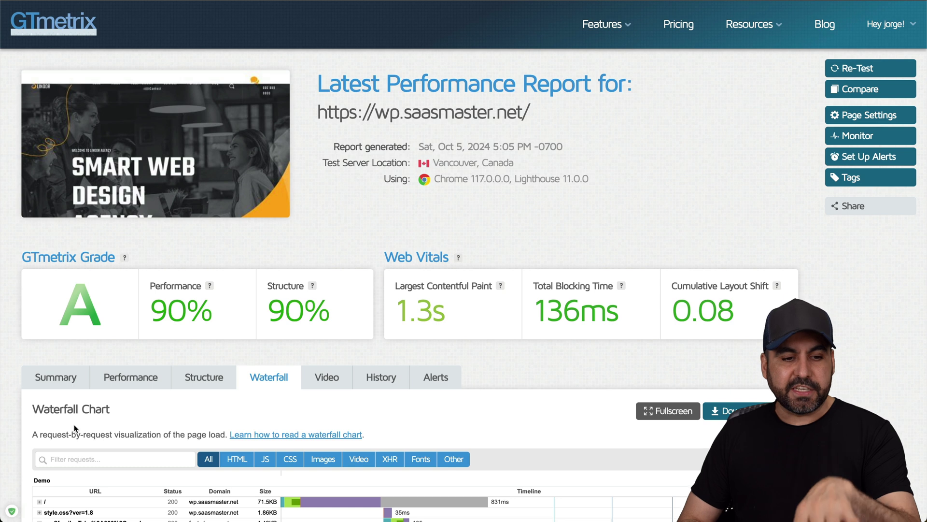
# Review the GTmetrix grade A report's Performance and Summary tabs (90% performance, 90% structure).
pyautogui.scroll(-5, 120, 262)
pyautogui.scroll(3, 121, 241)
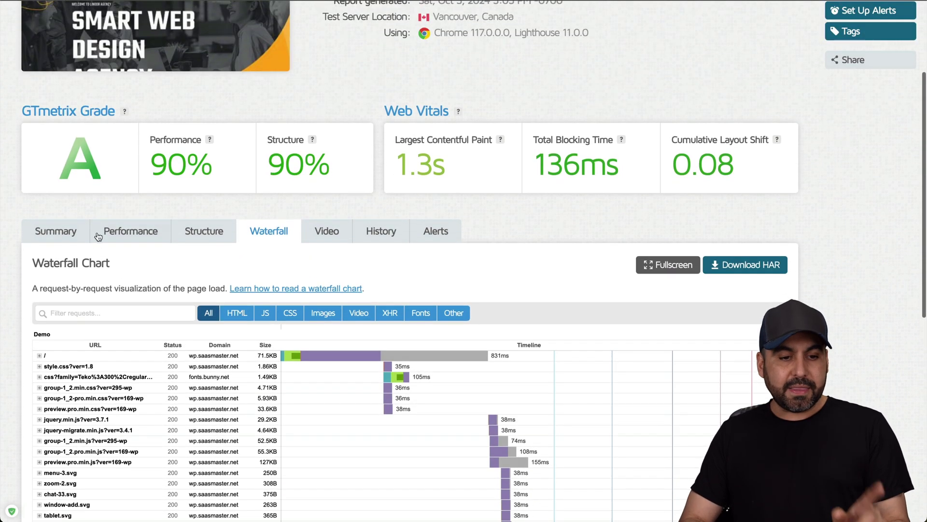
pyautogui.click(111, 228)
pyautogui.click(62, 231)
pyautogui.scroll(-2, 306, 317)
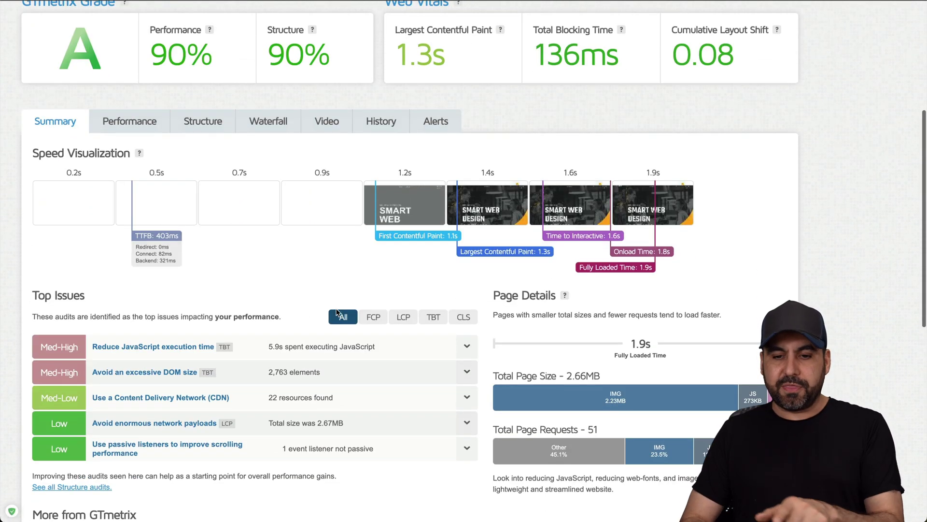
pyautogui.scroll(5, 660, 259)
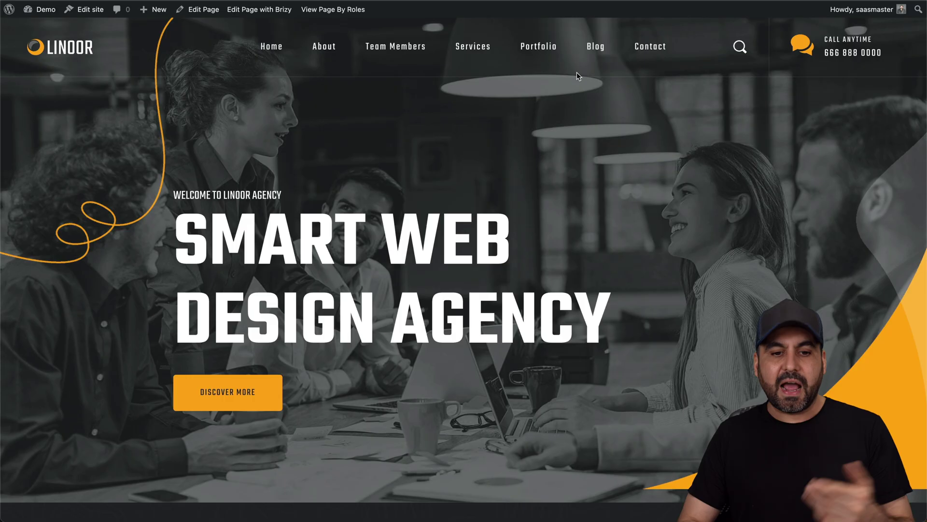
pyautogui.scroll(-15, 565, 207)
# Check the PageSpeed Insights mobile score of 46, then go to the AppSumo BerqWP deal.
pyautogui.scroll(-10, 567, 210)
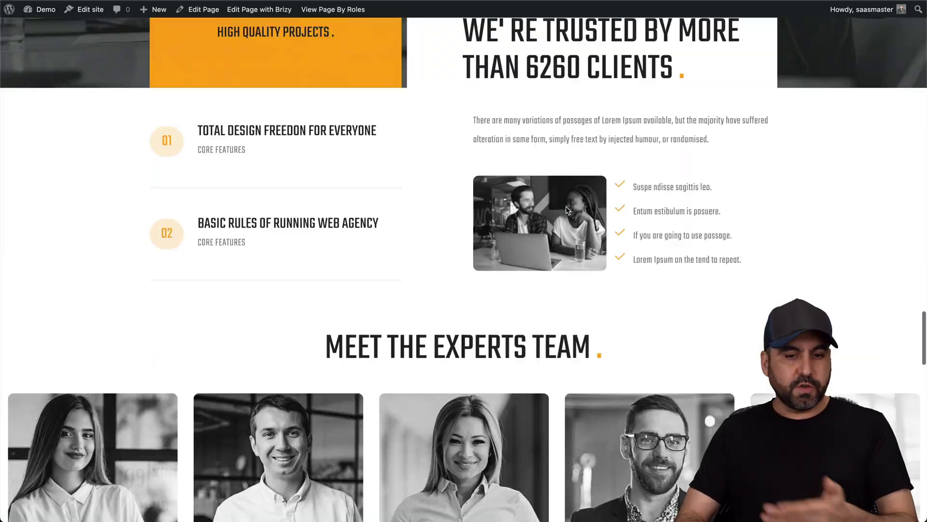
pyautogui.scroll(20, 568, 210)
pyautogui.scroll(-5, 568, 210)
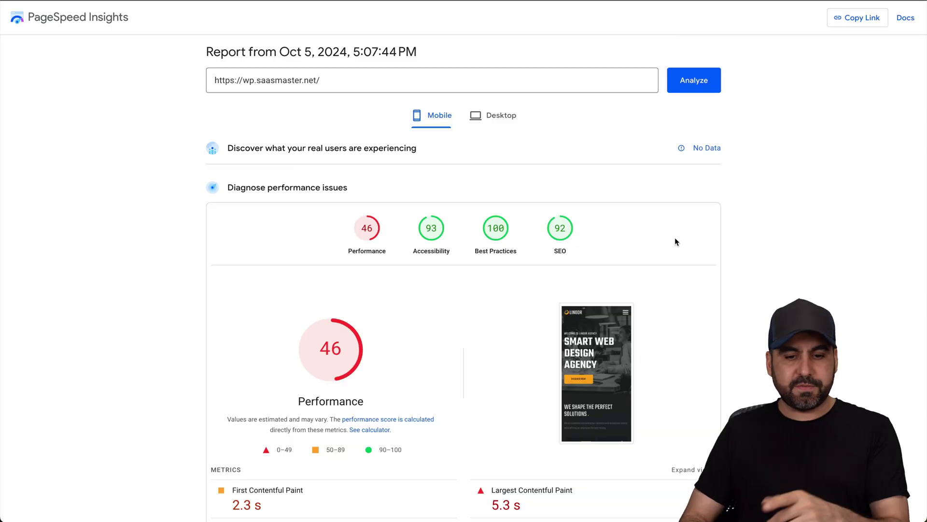
pyautogui.scroll(-3, 676, 244)
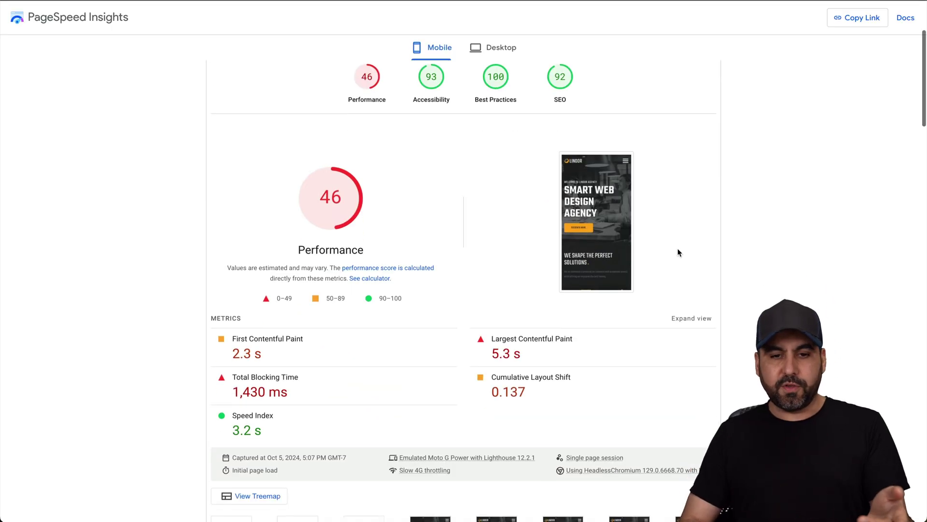
pyautogui.scroll(1, 679, 251)
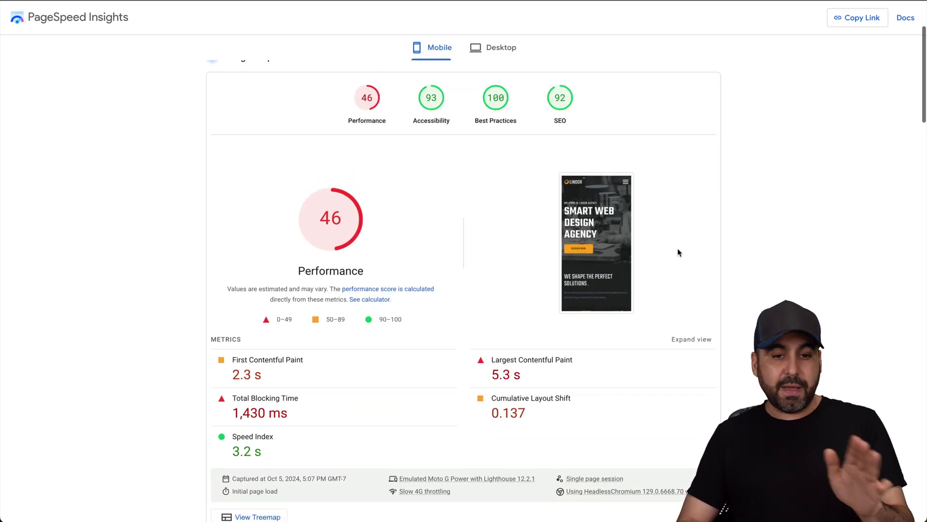
pyautogui.scroll(3, 387, 195)
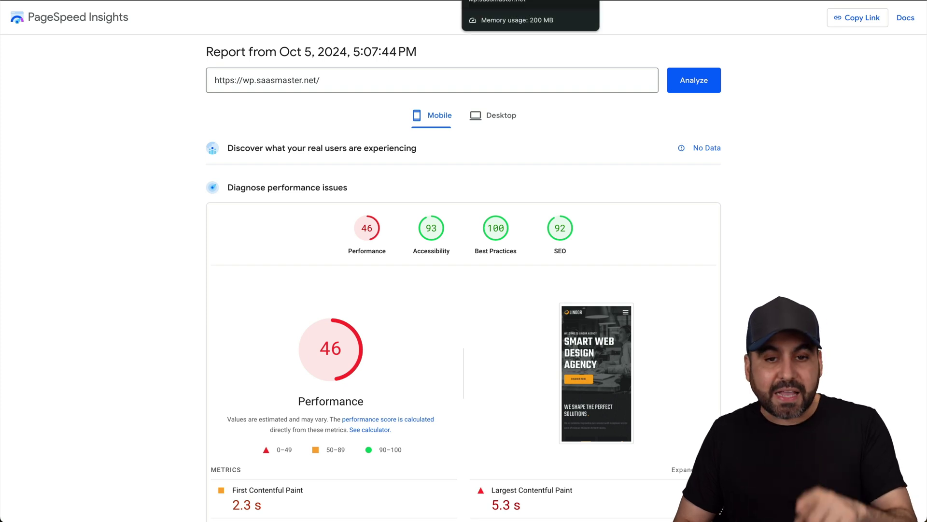
pyautogui.click(500, 11)
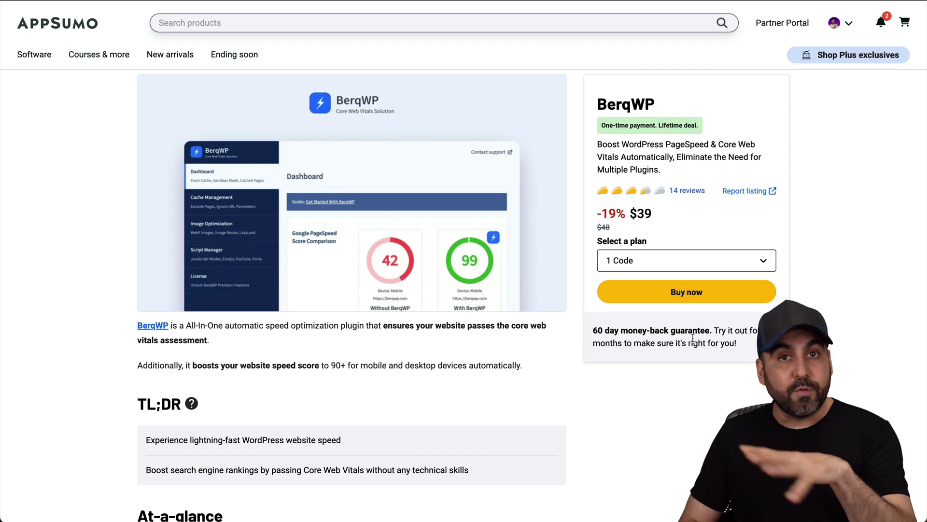
pyautogui.scroll(-4, 693, 338)
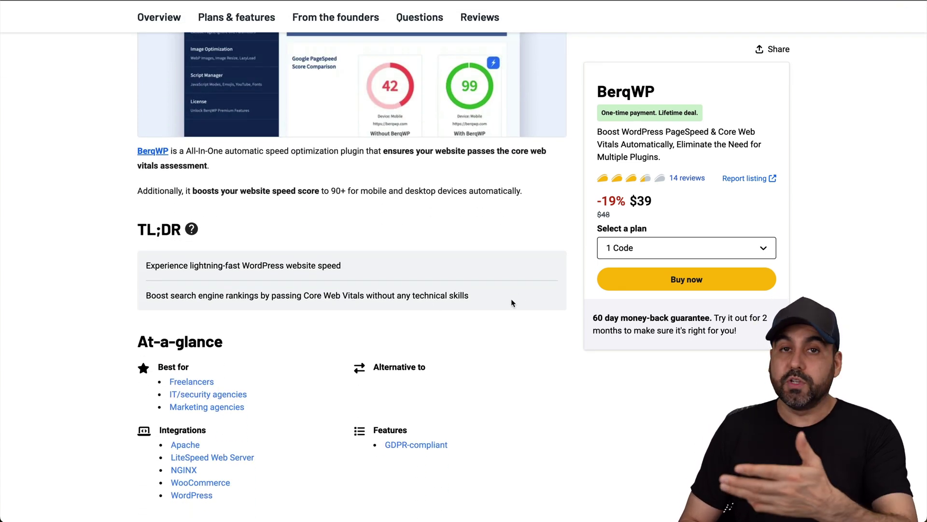
pyautogui.scroll(-15, 511, 303)
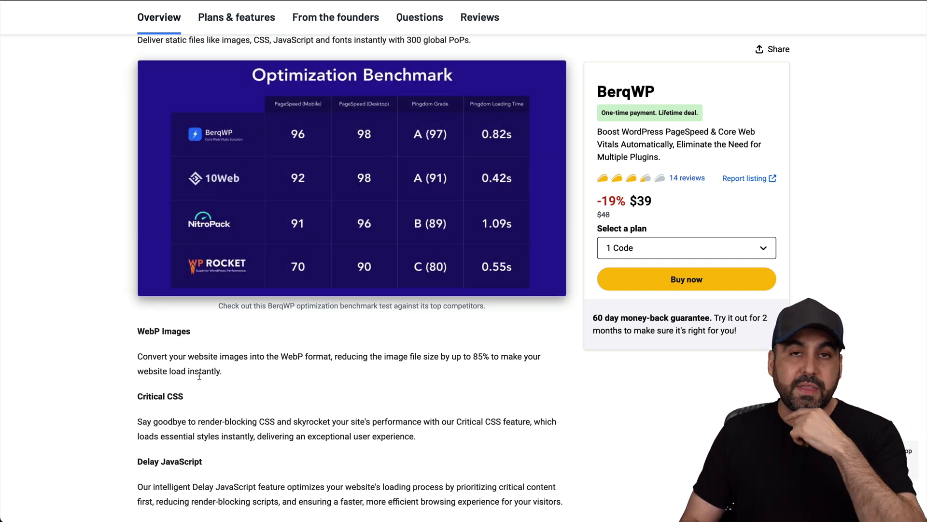
# In AppSumo's Plans & features, set Plan 3 of the BerqWP deal to 8 codes.
pyautogui.scroll(-15, 199, 375)
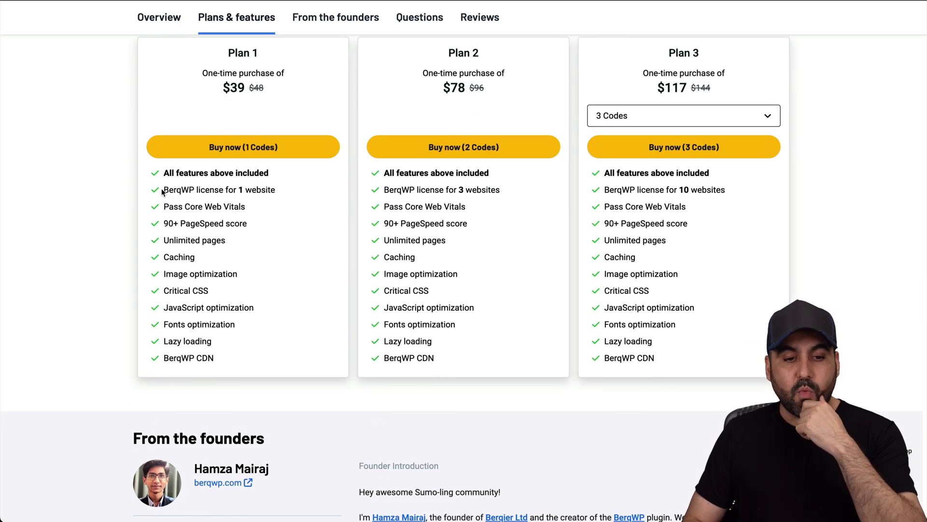
pyautogui.moveTo(161, 190); pyautogui.dragTo(293, 190)
pyautogui.click(293, 188)
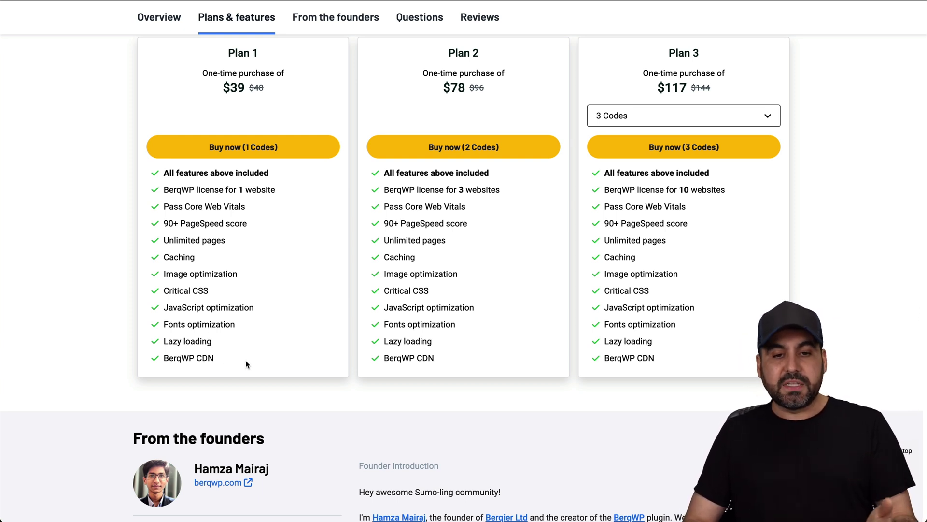
pyautogui.click(658, 117)
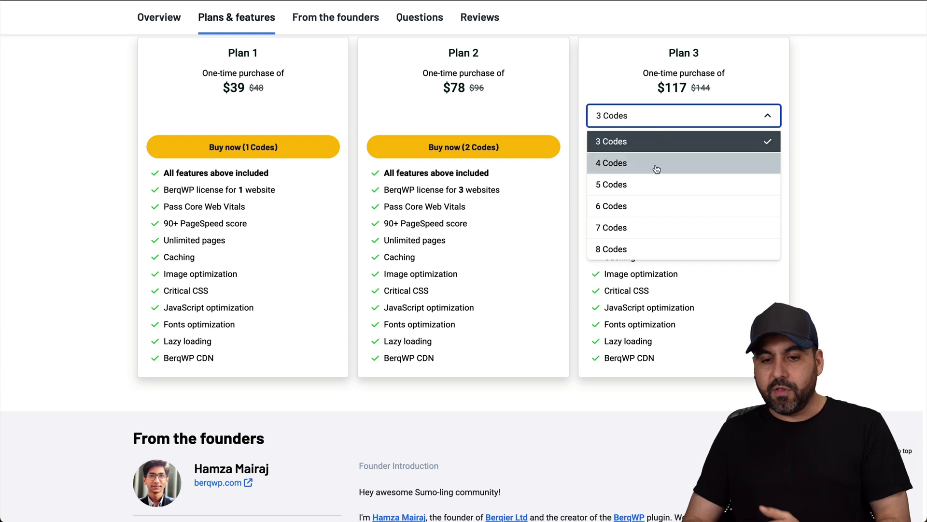
pyautogui.click(668, 251)
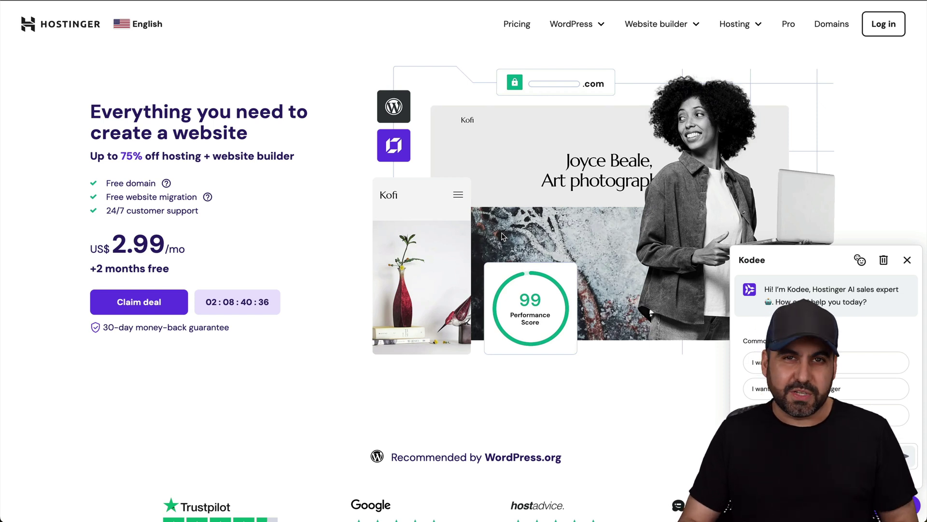
# Choose Hostinger's Business web hosting plan, putting it in the cart at US$3.99/month.
pyautogui.moveTo(736, 22)
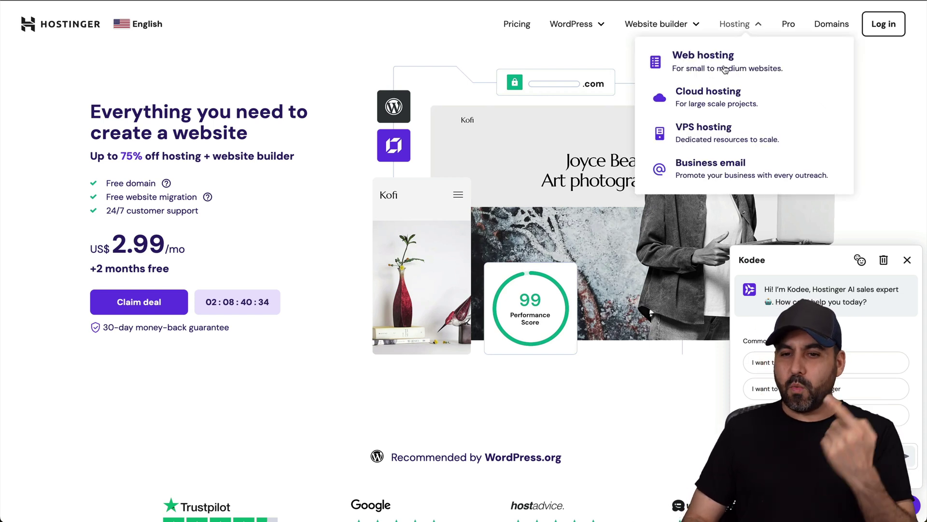
pyautogui.click(704, 56)
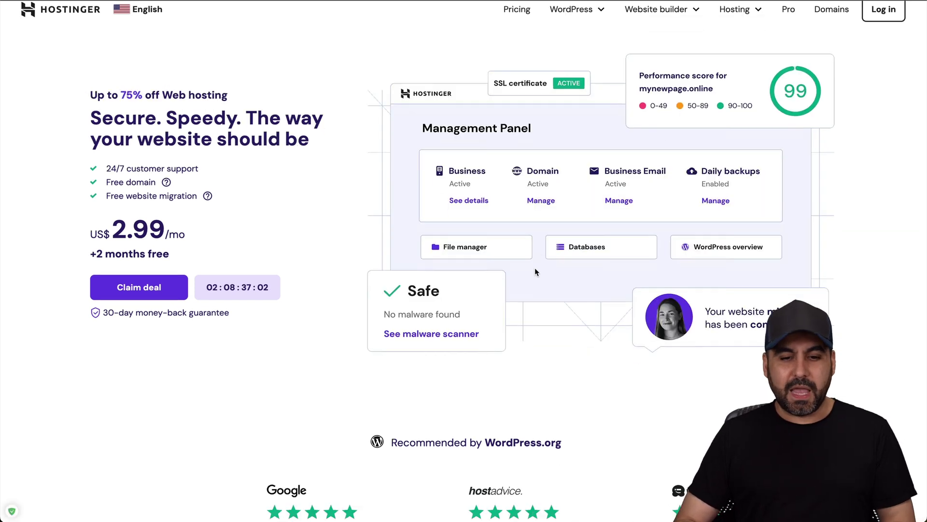
pyautogui.scroll(-10, 534, 268)
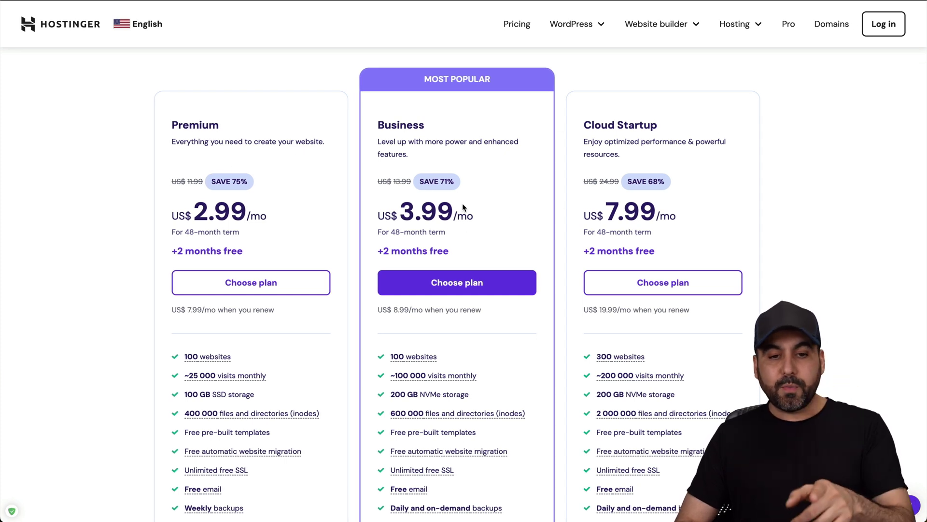
pyautogui.click(457, 283)
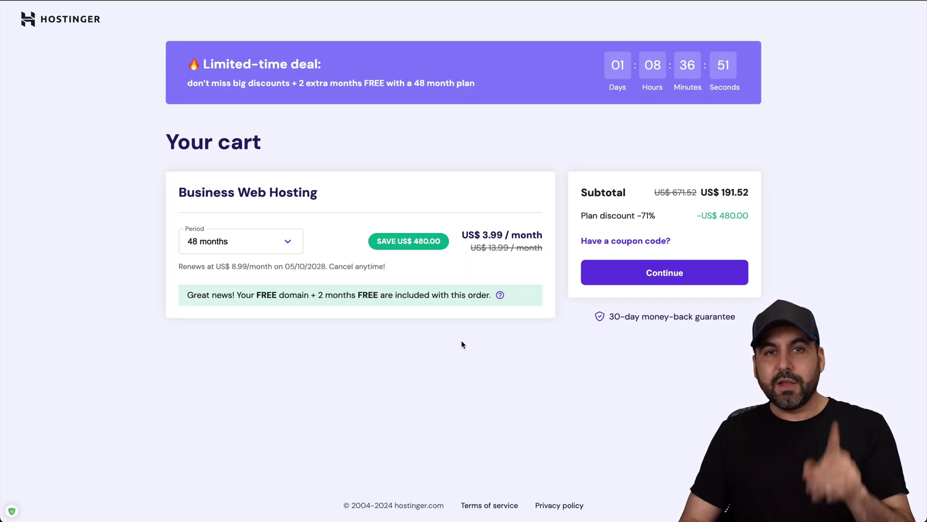
# Keep the 48-month period and apply coupon code 'SAA', lowering the cart to US$172.37.
pyautogui.click(280, 246)
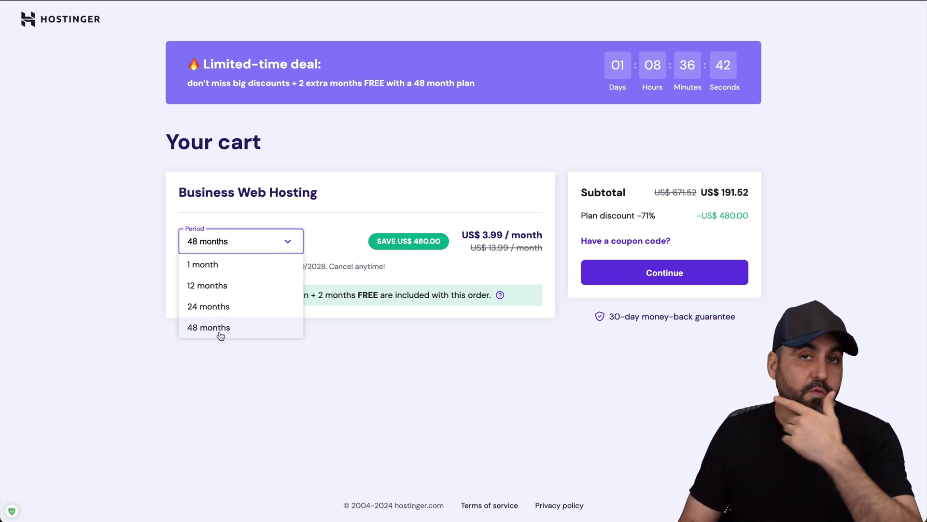
pyautogui.click(778, 246)
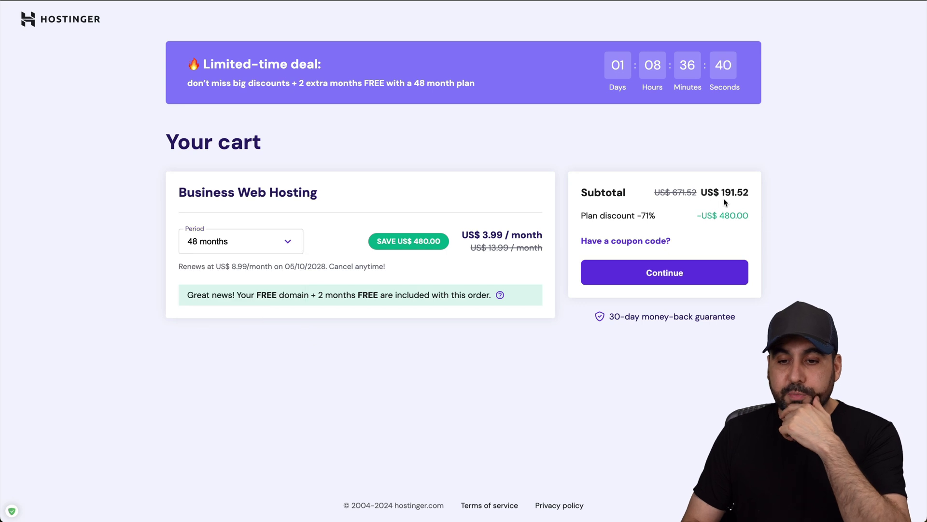
pyautogui.click(633, 241)
pyautogui.click(621, 272)
pyautogui.write('SAASMASTER')
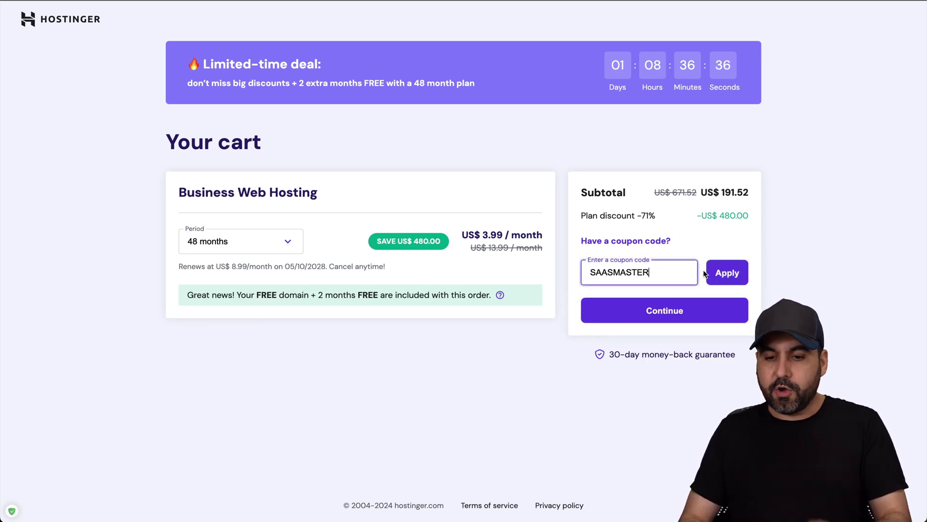
pyautogui.click(732, 273)
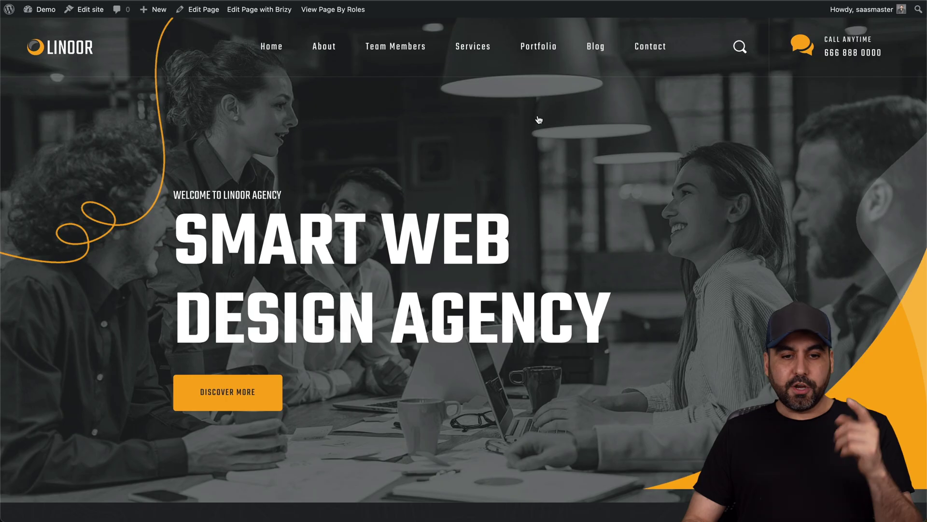
# Bring up GTmetrix's grade A report: 90% performance, 1.3s LCP, 0.08 CLS, 1.9s fully loaded.
pyautogui.scroll(-20, 533, 232)
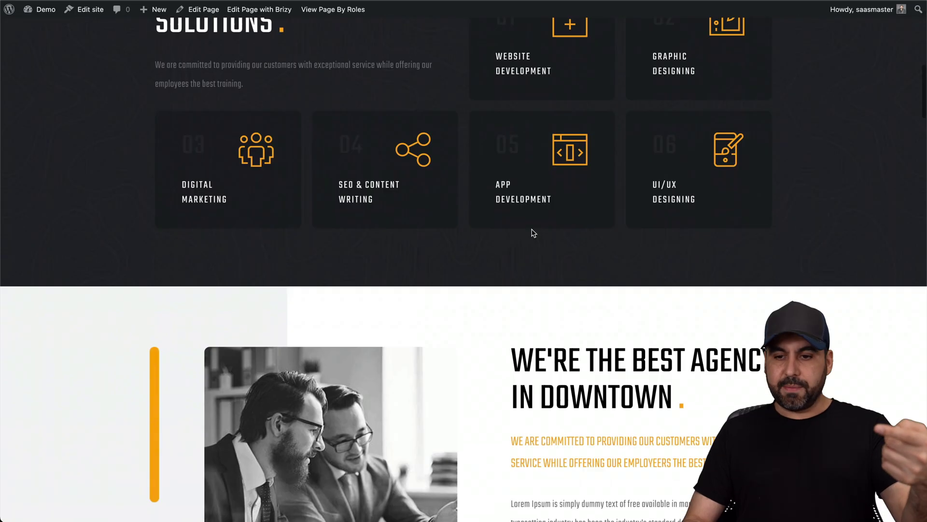
pyautogui.scroll(20, 532, 233)
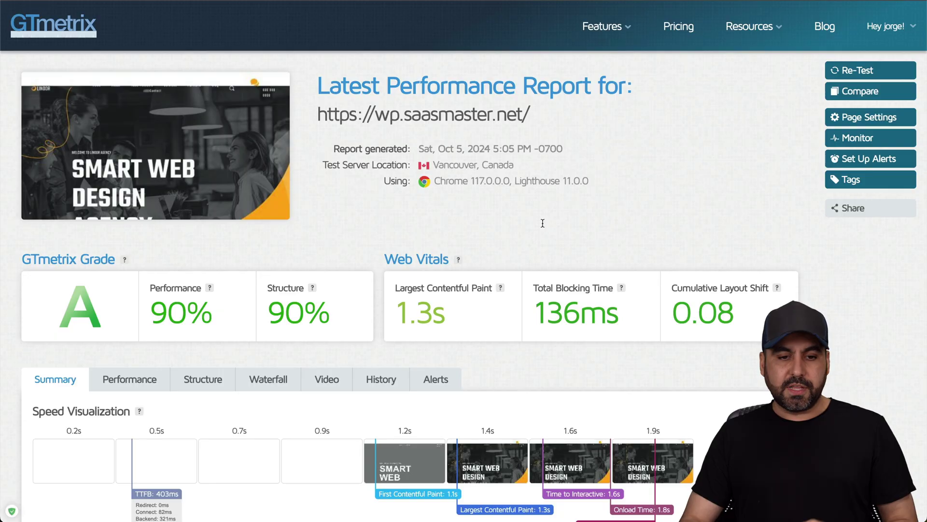
pyautogui.scroll(-4, 447, 356)
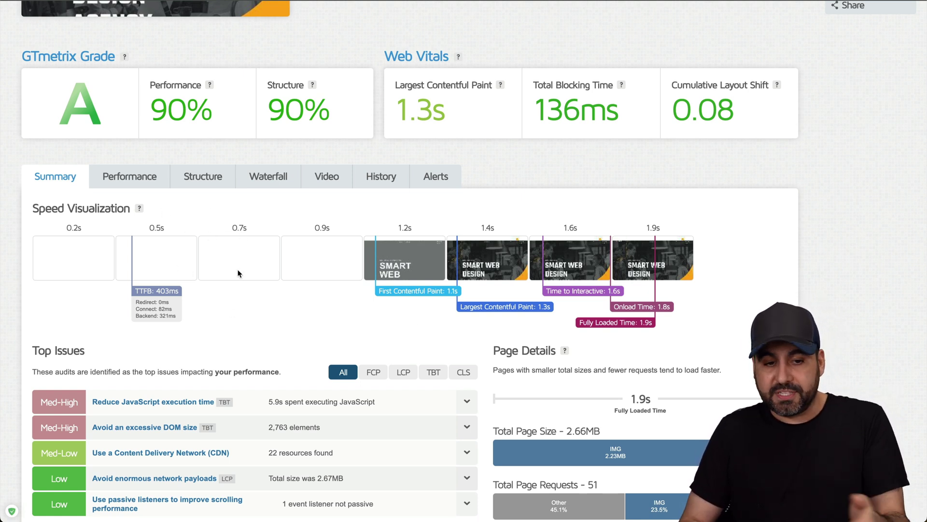
# Inspect GTmetrix's waterfall chart and an image request's headers, then its Performance details.
pyautogui.click(265, 178)
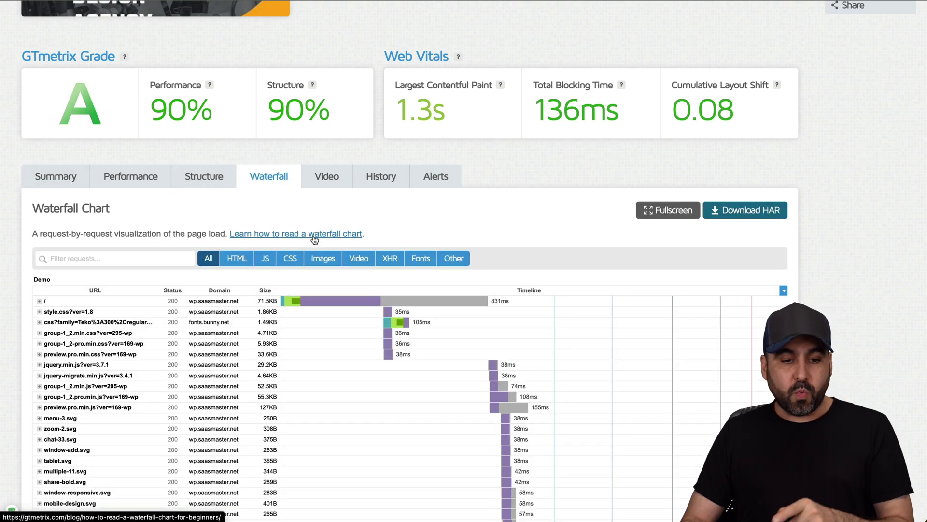
pyautogui.scroll(-3, 310, 231)
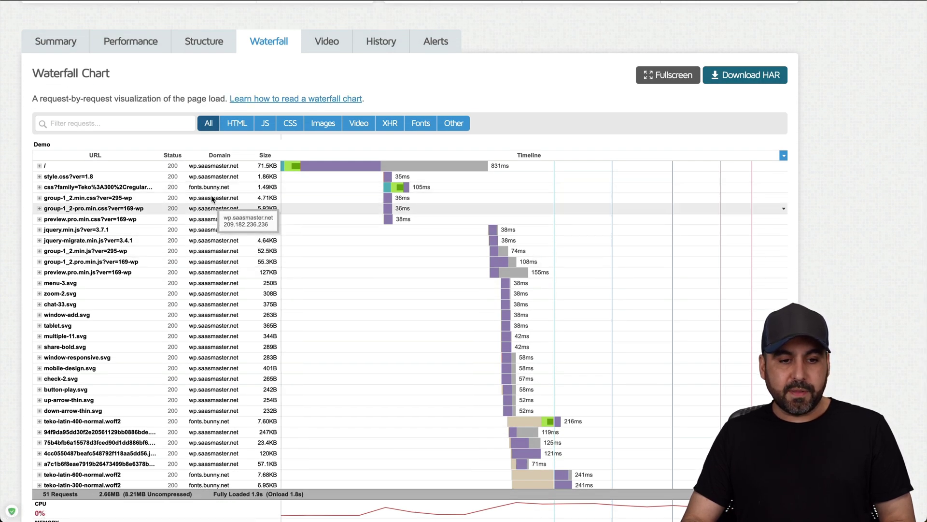
pyautogui.scroll(-5, 241, 232)
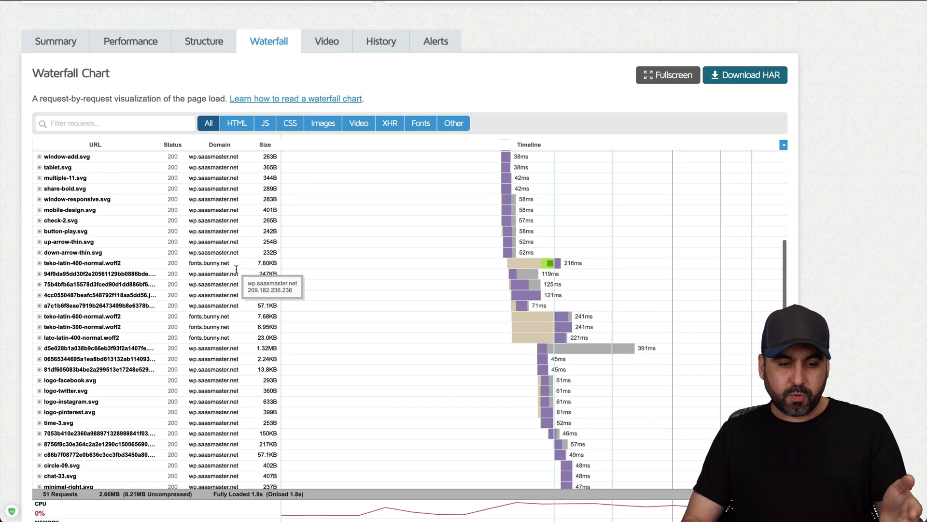
pyautogui.click(237, 273)
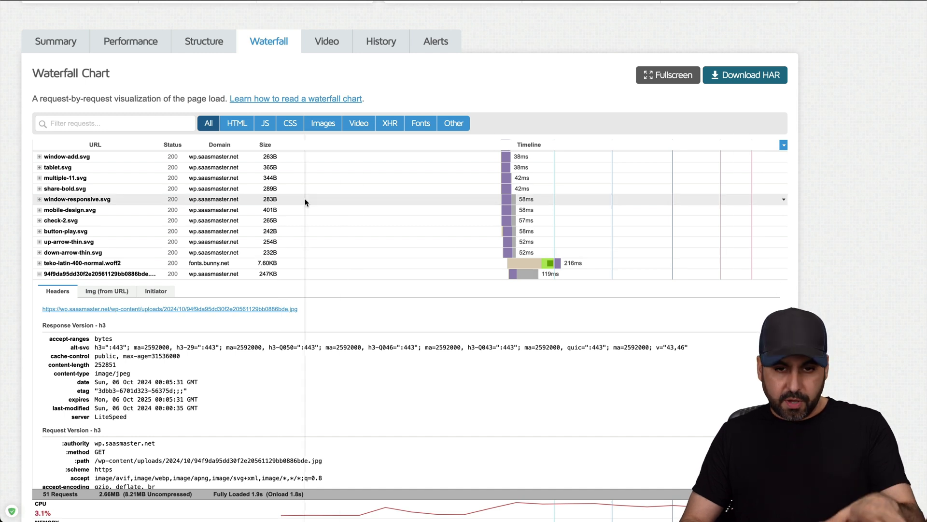
pyautogui.scroll(5, 304, 198)
pyautogui.scroll(2, 241, 145)
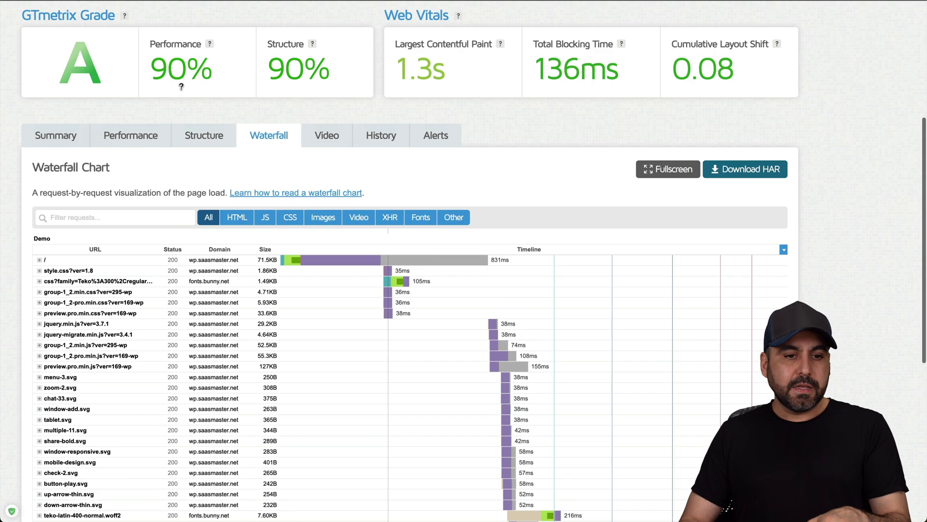
pyautogui.click(116, 136)
pyautogui.scroll(5, 114, 145)
# Scroll through the PageSpeed Insights mobile report's diagnostics beneath its score of 46.
pyautogui.hotkey('ctrl', 'Tab')
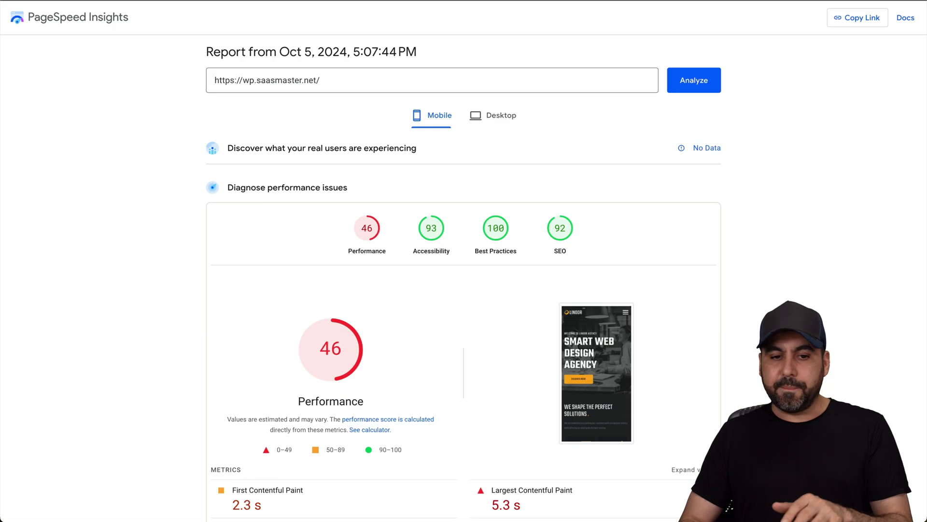
pyautogui.scroll(-8, 492, 292)
pyautogui.scroll(-5, 493, 296)
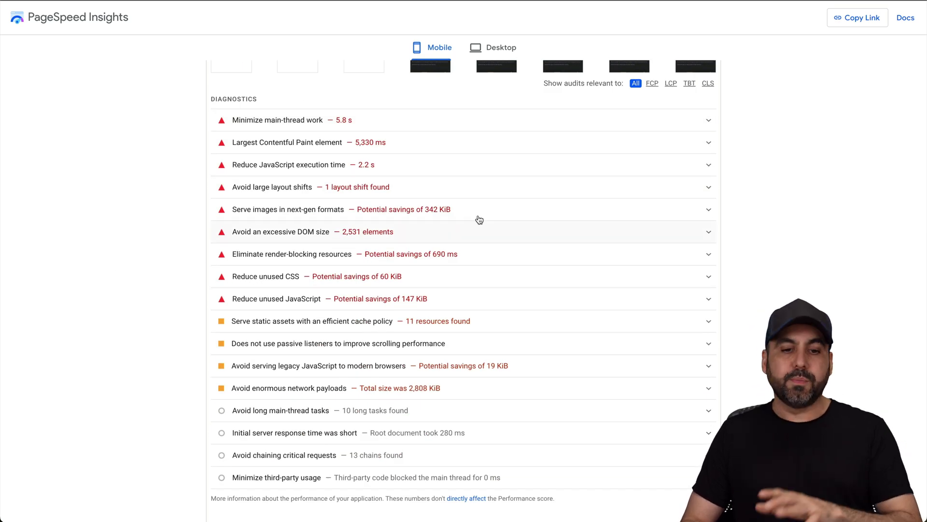
pyautogui.scroll(20, 483, 215)
pyautogui.scroll(-1, 483, 215)
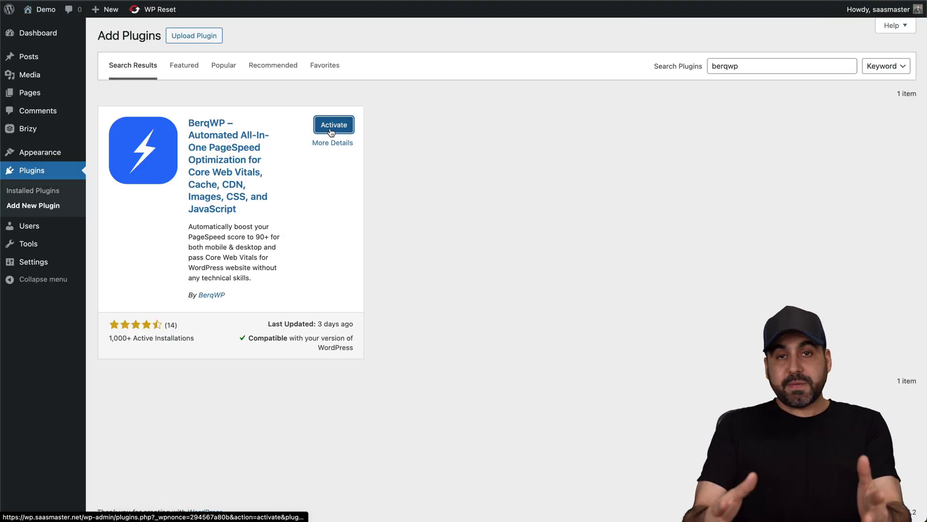
# Activate the BerqWP plugin, then paste in its licence key and activate it.
pyautogui.click(333, 125)
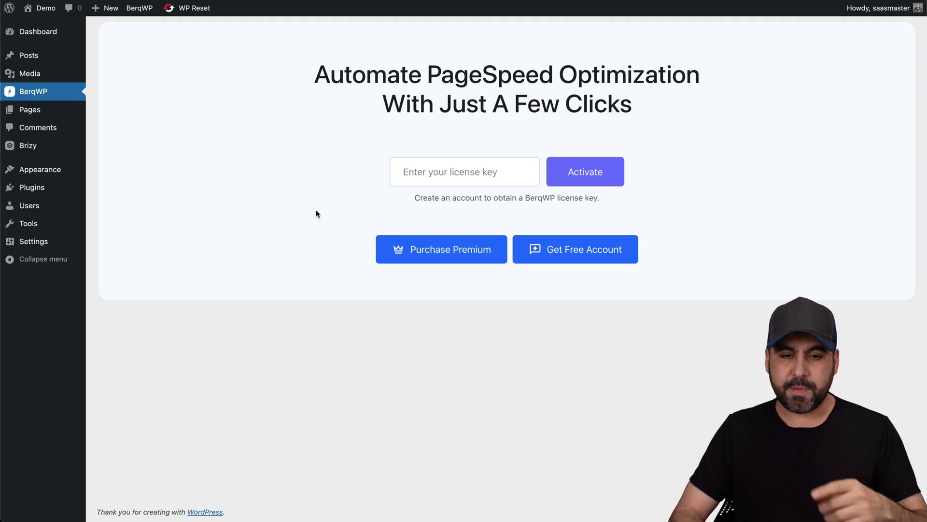
pyautogui.click(441, 168)
pyautogui.hotkey('ctrl', 'v')
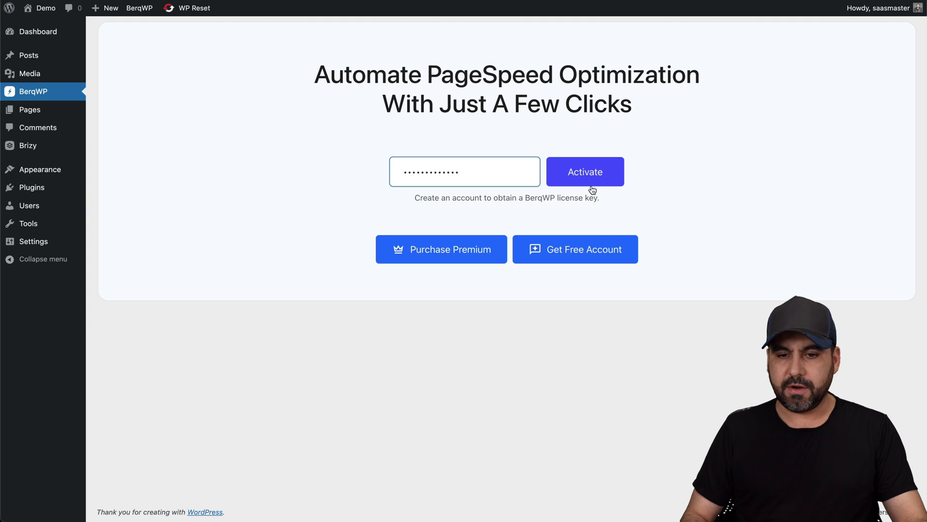
pyautogui.click(592, 188)
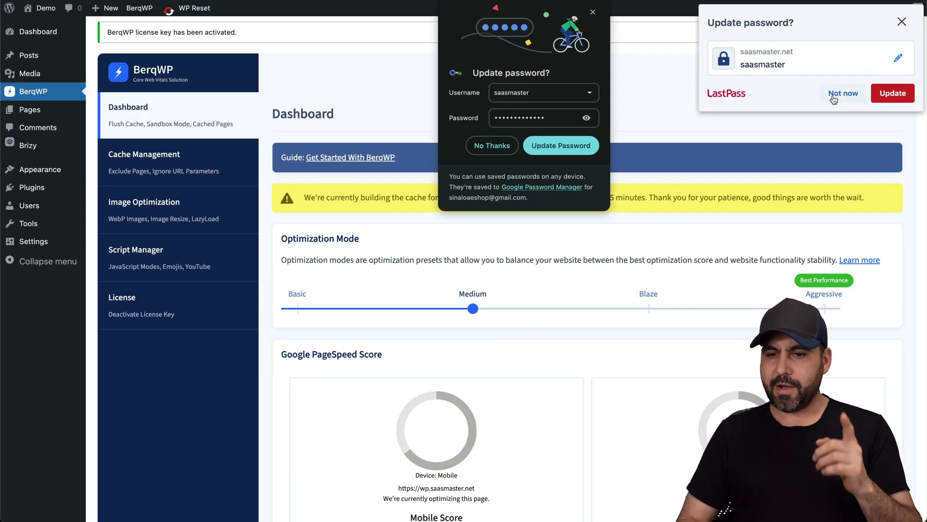
# Dismiss the password prompts and raise BerqWP's optimization mode from Medium to Blaze.
pyautogui.click(504, 152)
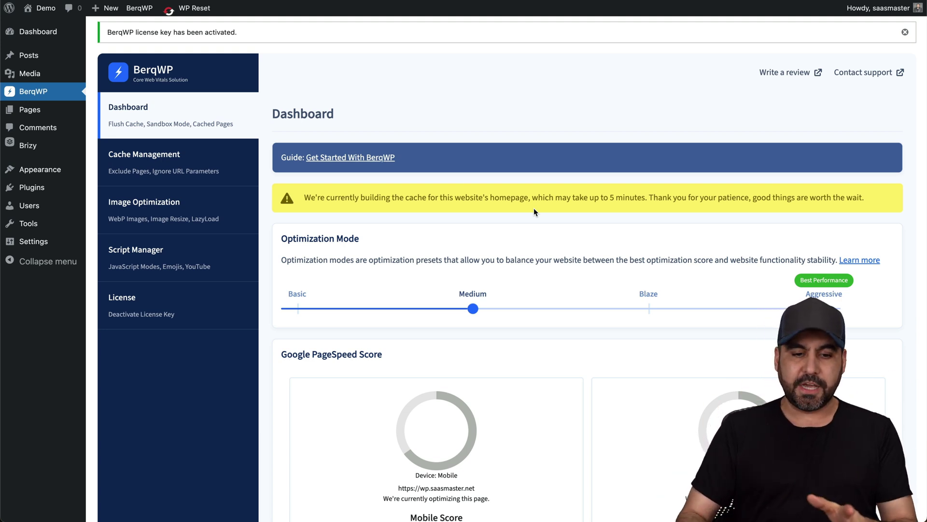
pyautogui.scroll(-2, 534, 207)
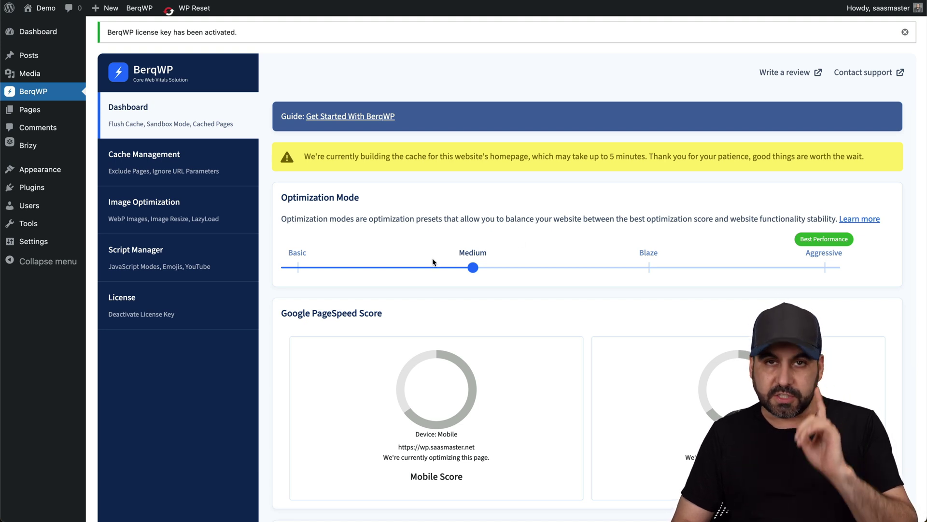
pyautogui.scroll(-2, 433, 263)
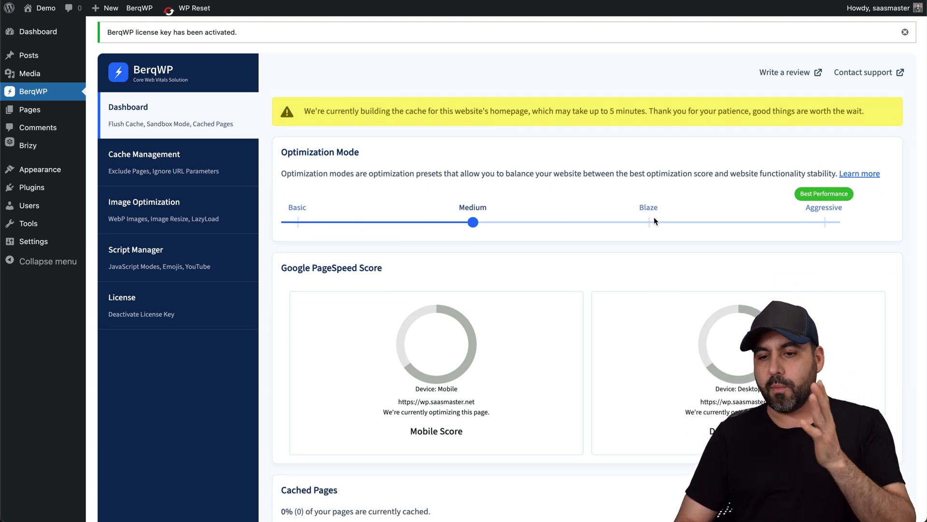
pyautogui.moveTo(825, 221)
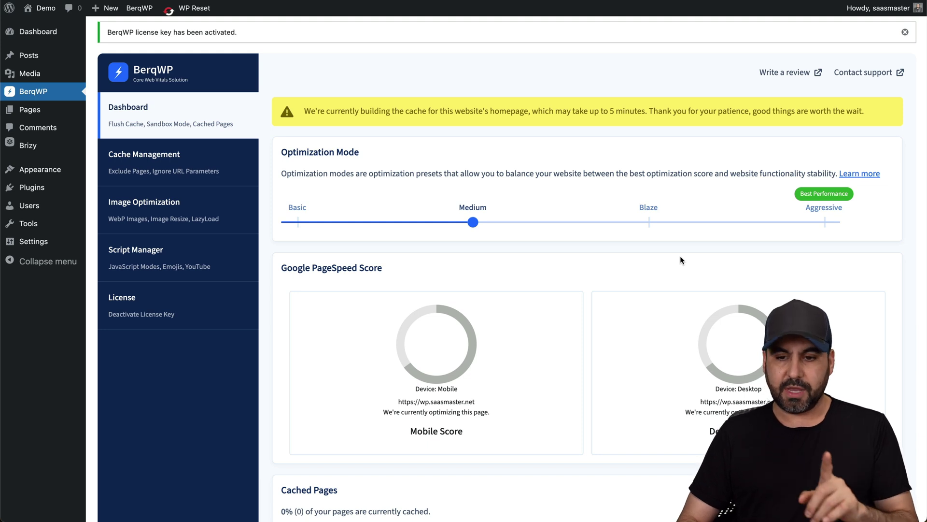
pyautogui.click(648, 224)
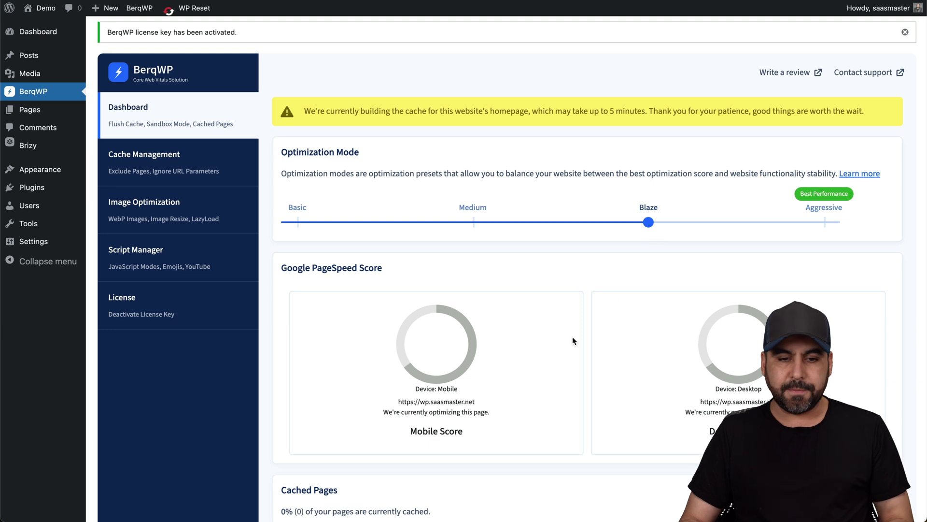
# Save the Blaze settings with Enable BerqWP CDN left checked.
pyautogui.scroll(-2, 573, 338)
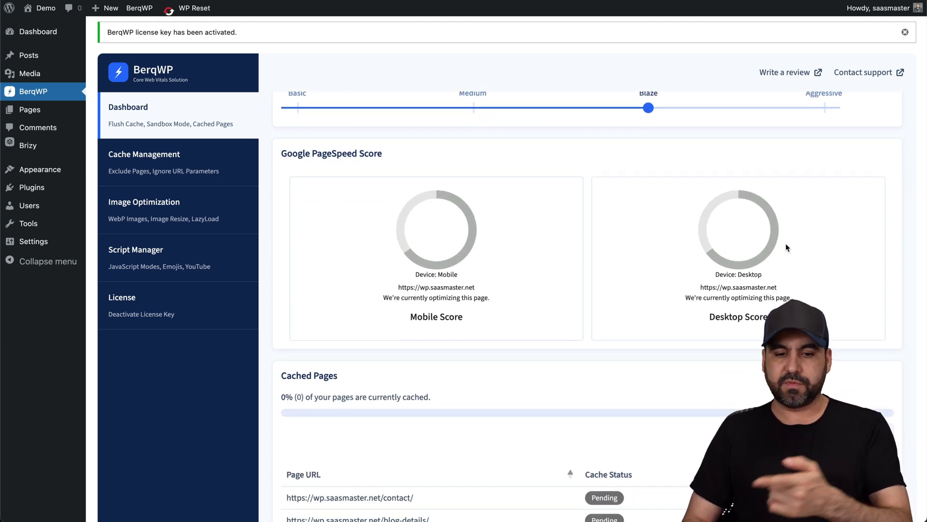
pyautogui.scroll(-3, 588, 294)
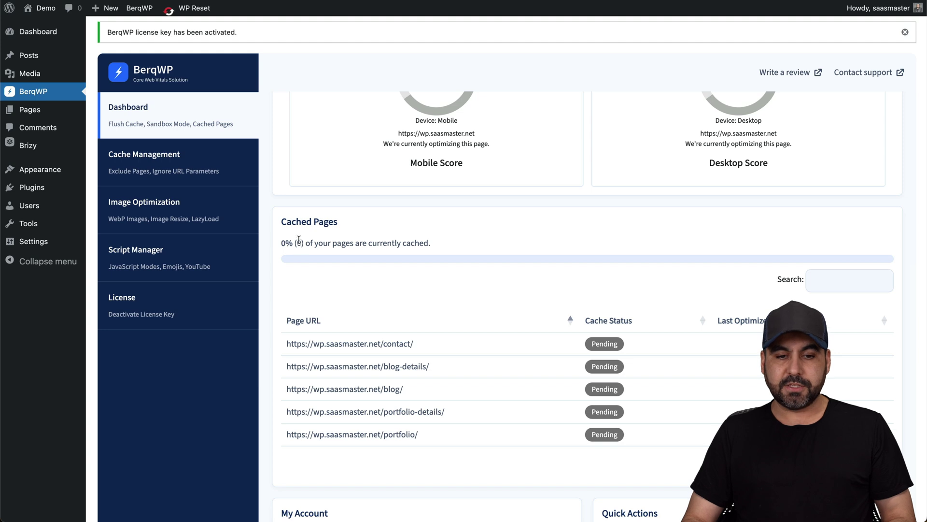
pyautogui.scroll(-2, 564, 285)
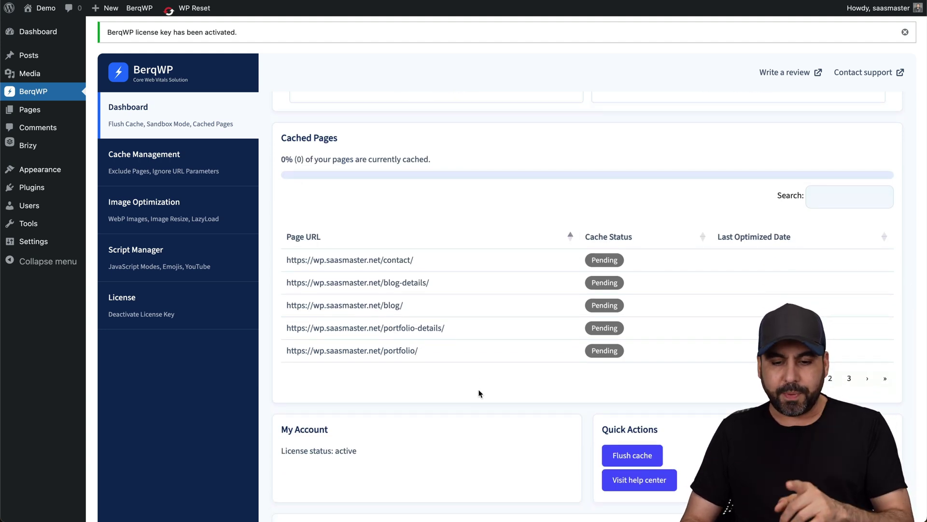
pyautogui.scroll(-3, 480, 392)
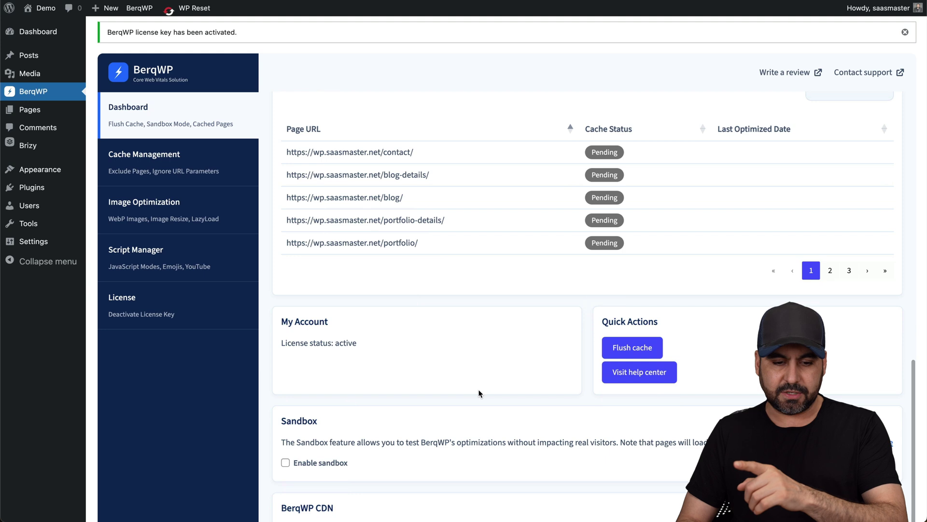
pyautogui.scroll(-3, 480, 392)
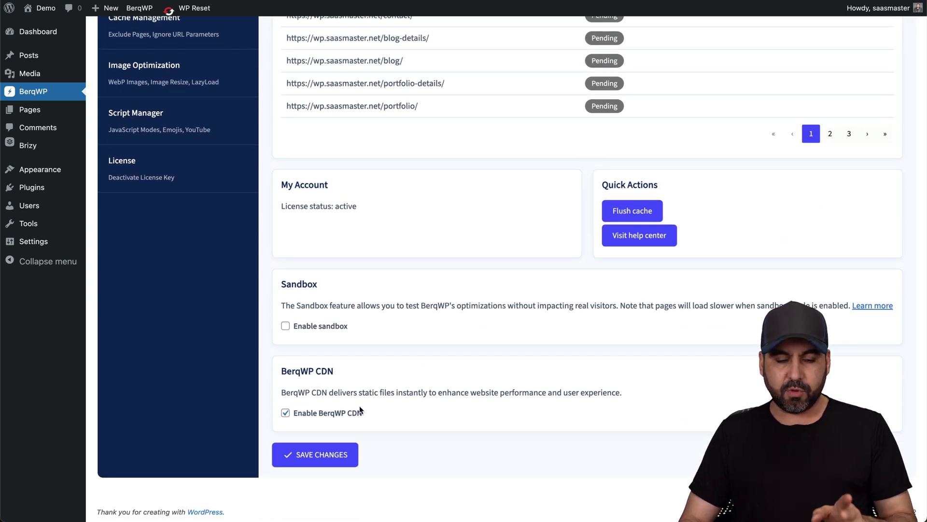
pyautogui.scroll(12, 360, 410)
pyautogui.scroll(-3, 360, 405)
pyautogui.scroll(1, 360, 406)
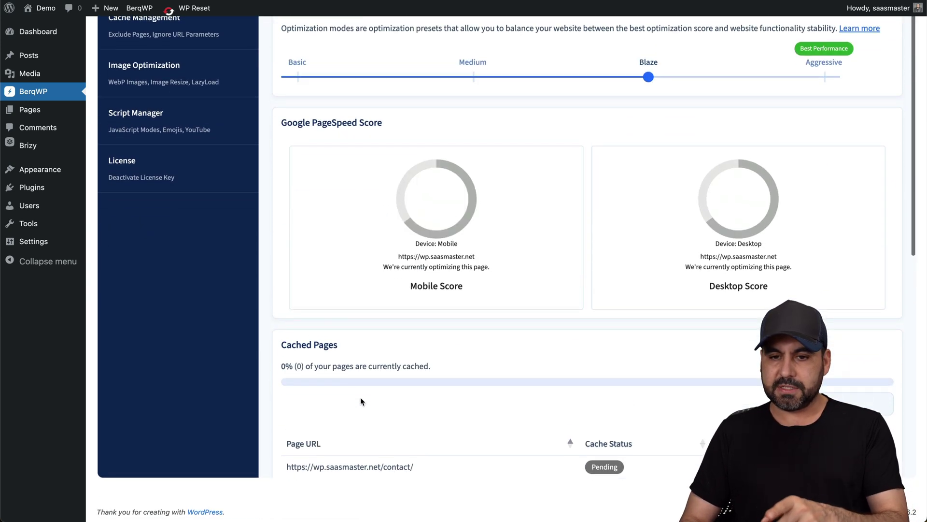
pyautogui.scroll(-10, 607, 202)
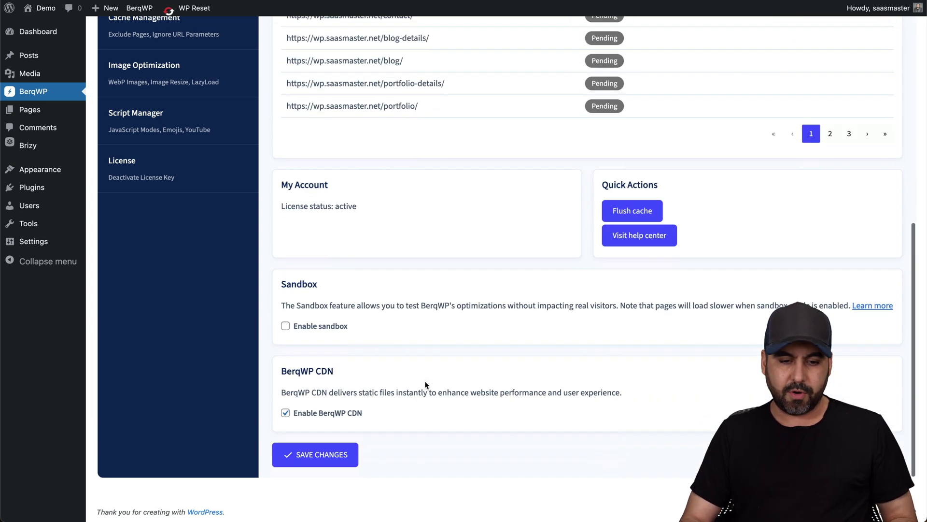
pyautogui.click(314, 460)
pyautogui.scroll(-10, 540, 392)
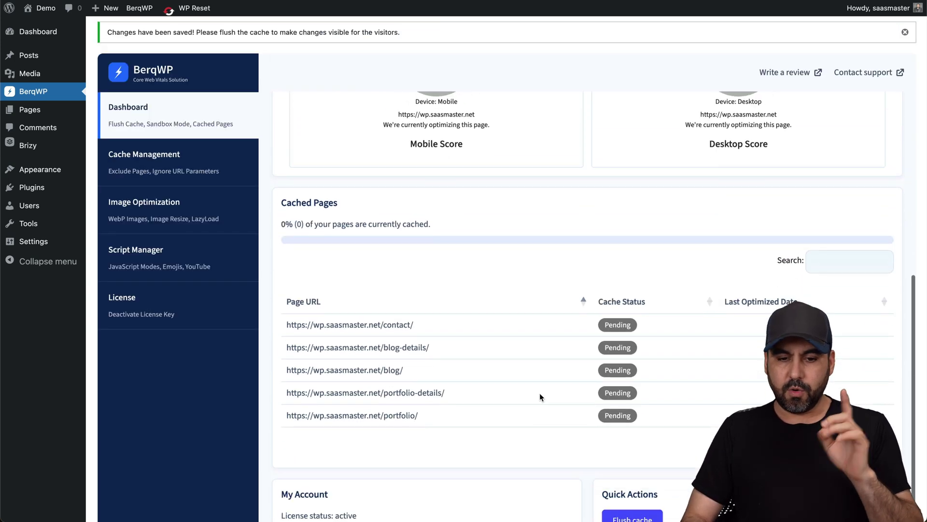
pyautogui.scroll(15, 540, 393)
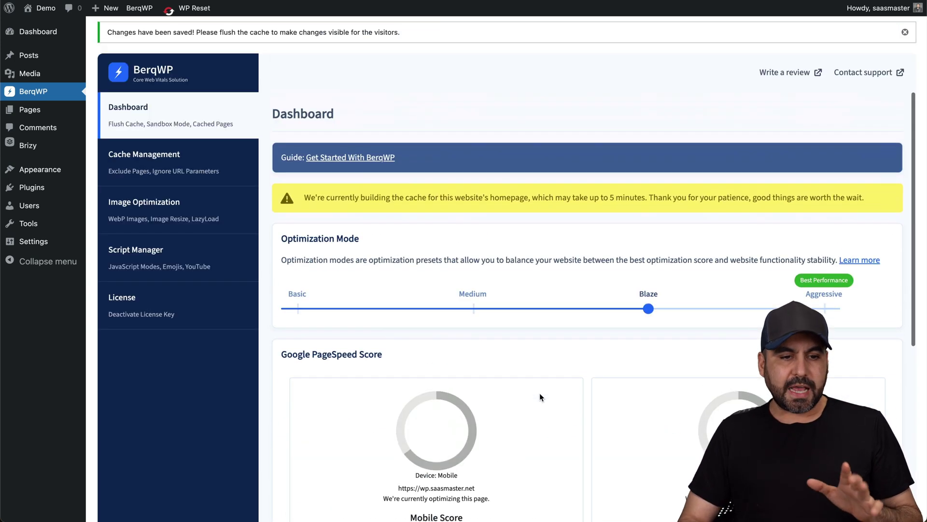
# Look over BerqWP's Cache Management sections, then open the Image Optimization settings.
pyautogui.click(178, 171)
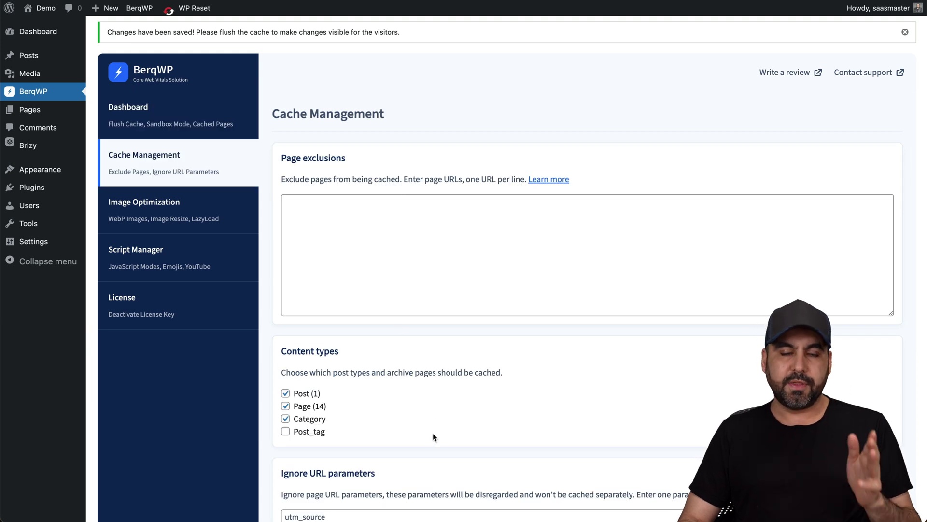
pyautogui.scroll(-5, 439, 444)
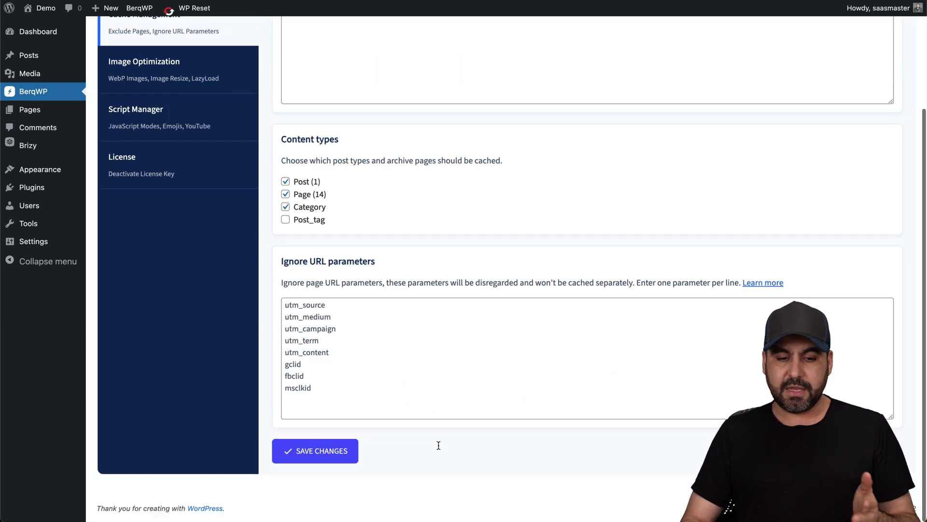
pyautogui.press('Return')
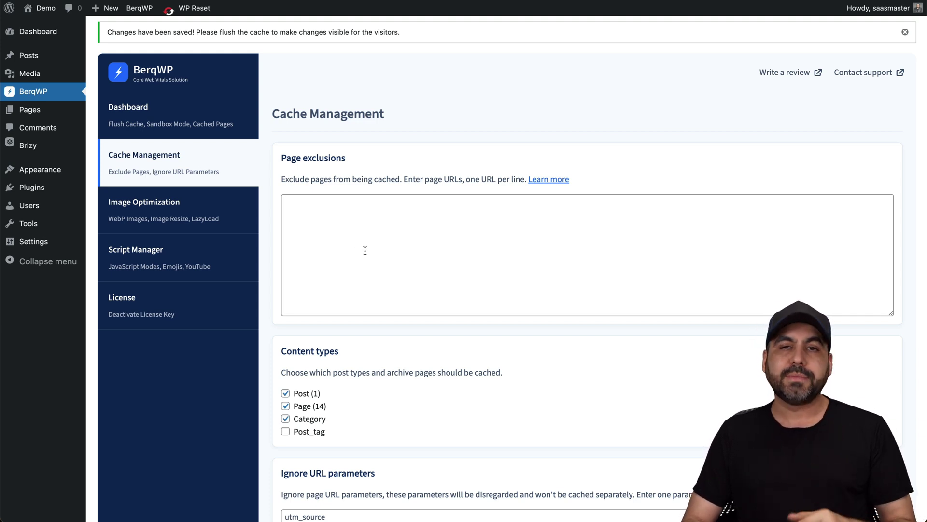
pyautogui.scroll(-2, 365, 250)
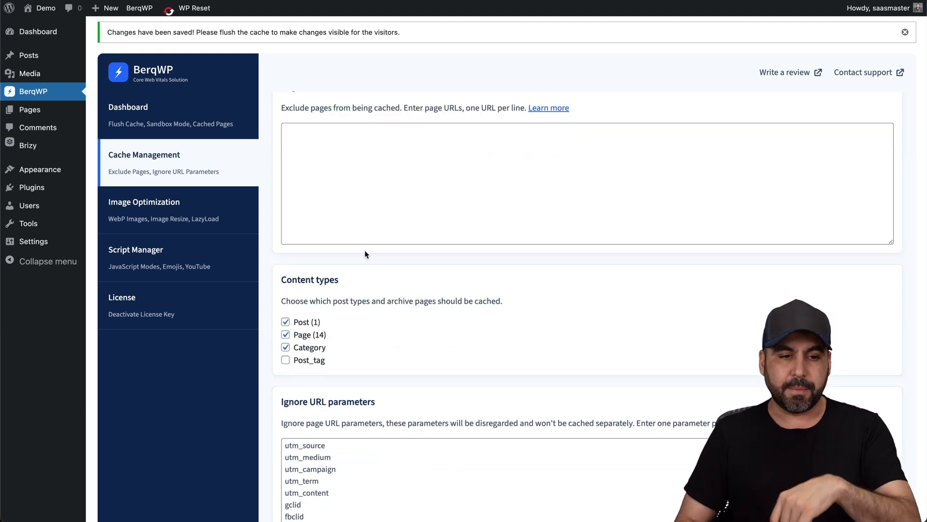
pyautogui.click(155, 119)
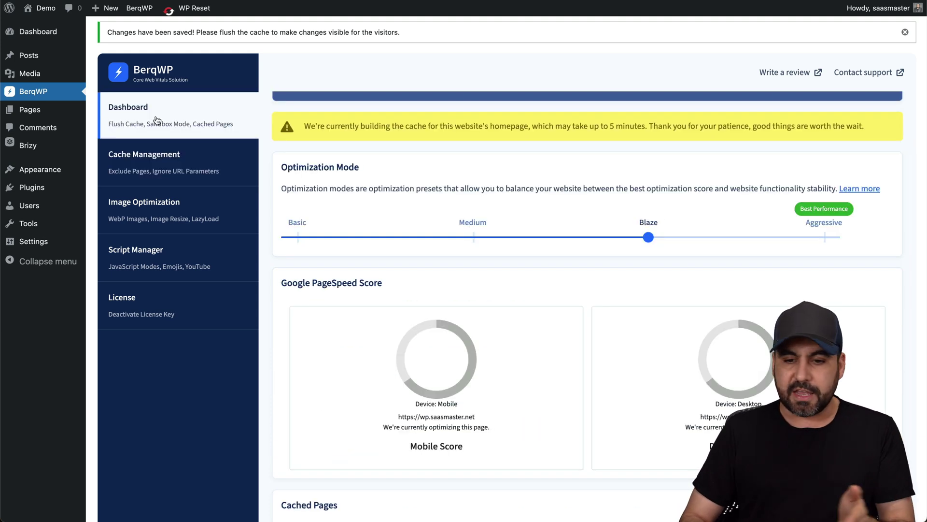
pyautogui.click(136, 167)
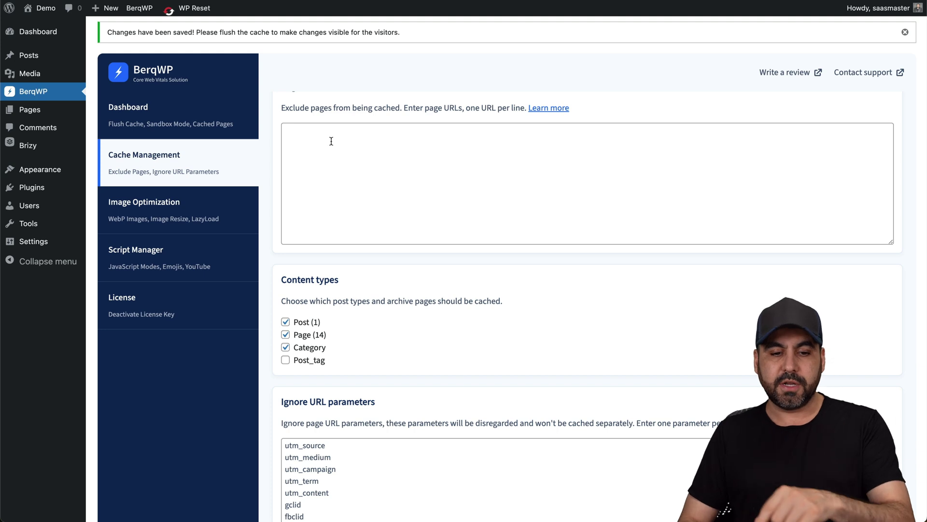
pyautogui.scroll(-3, 342, 180)
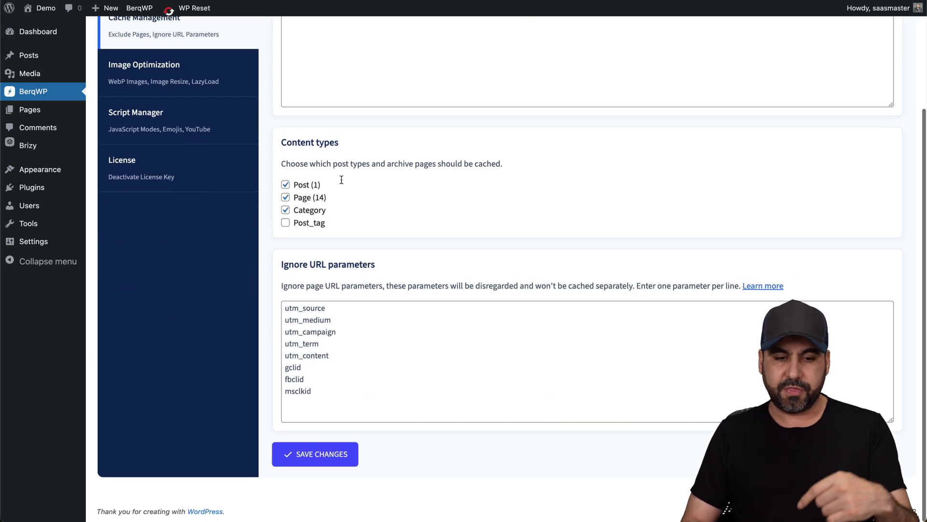
pyautogui.scroll(4, 379, 213)
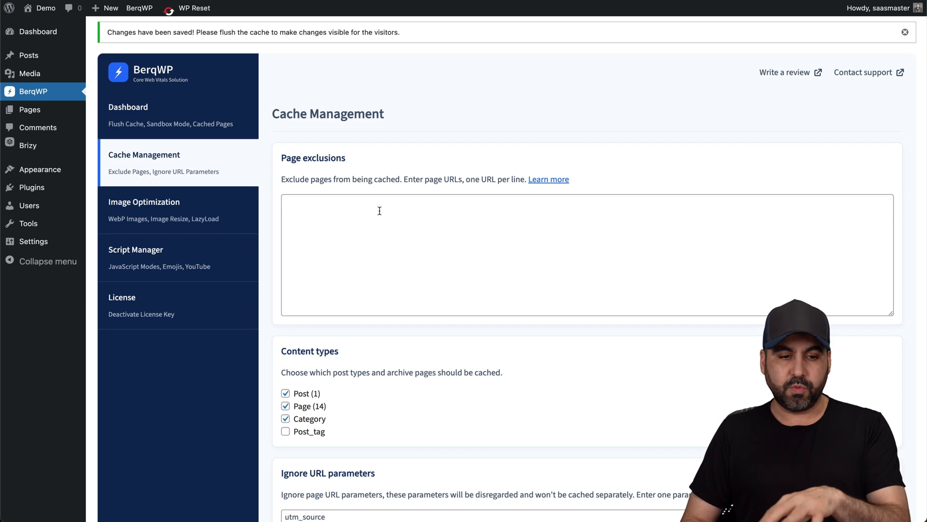
pyautogui.click(192, 206)
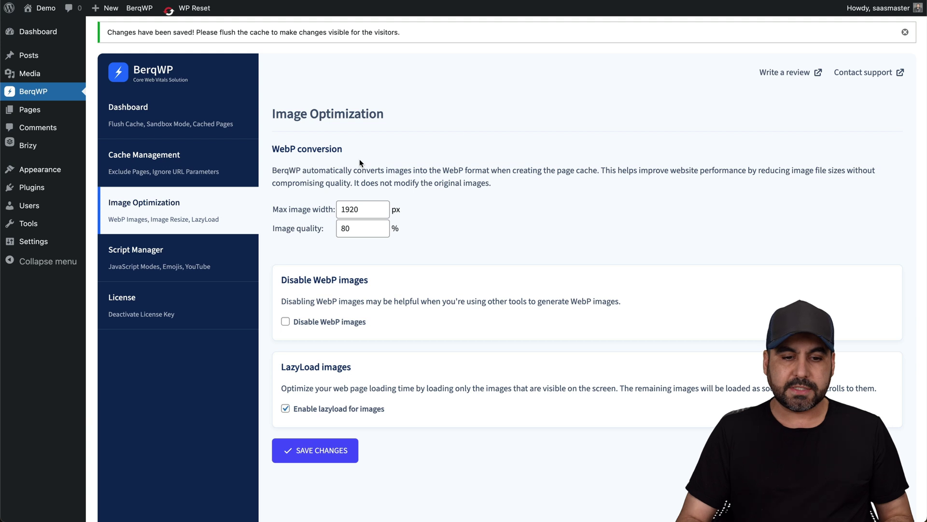
# Scroll down BerqWP's settings and open the Script Manager section.
pyautogui.scroll(-2, 359, 158)
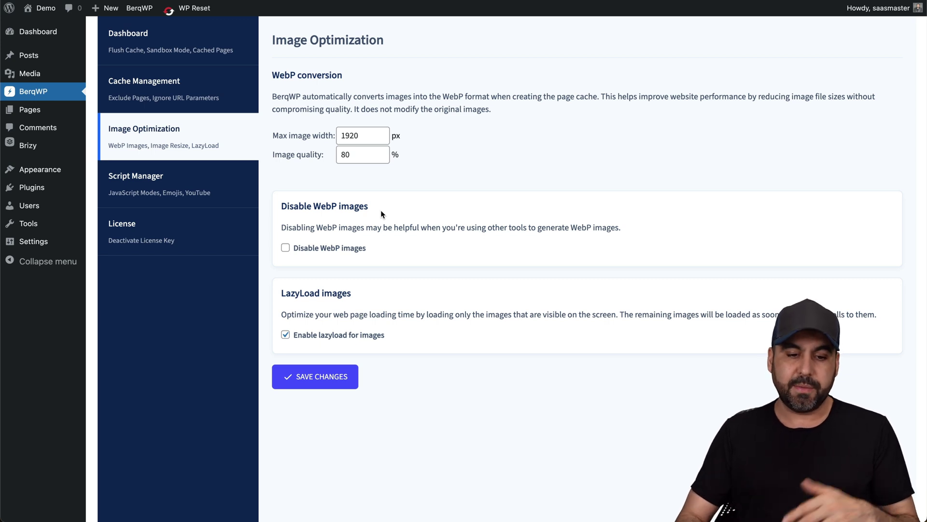
pyautogui.scroll(-1, 380, 210)
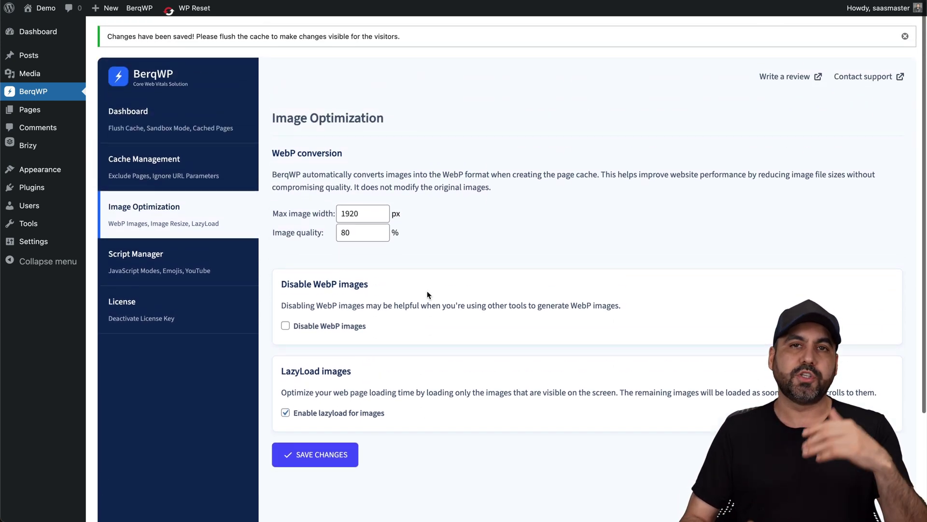
pyautogui.scroll(-1, 428, 293)
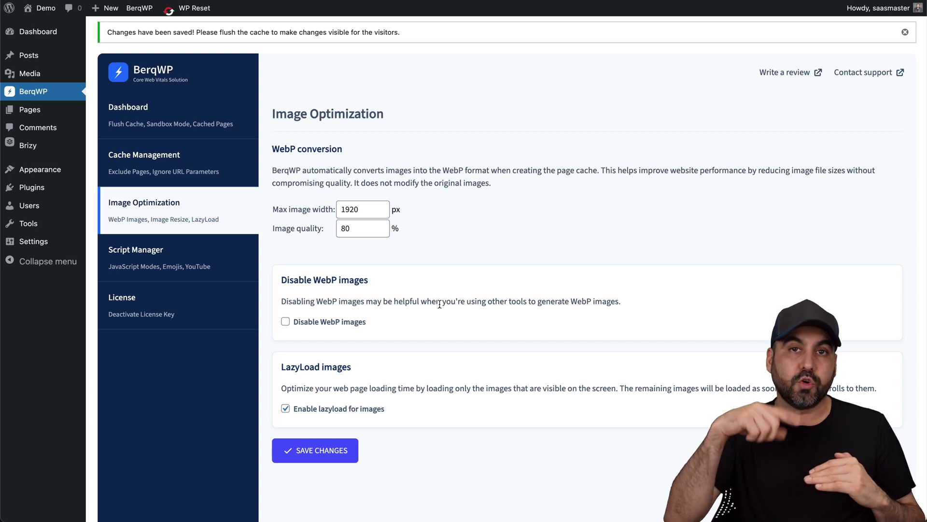
pyautogui.click(179, 274)
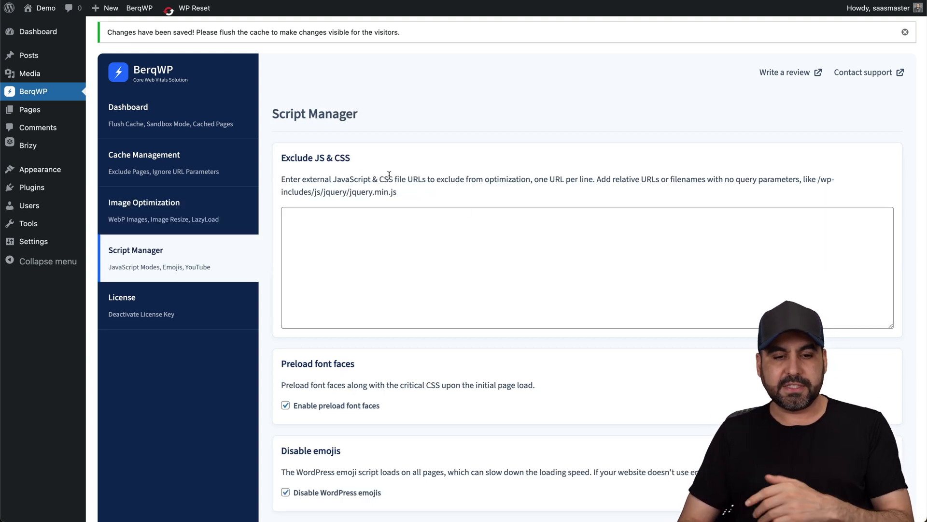
# Save Script Manager with Delay & inline first execution, then return to the BerqWP dashboard.
pyautogui.scroll(-5, 389, 175)
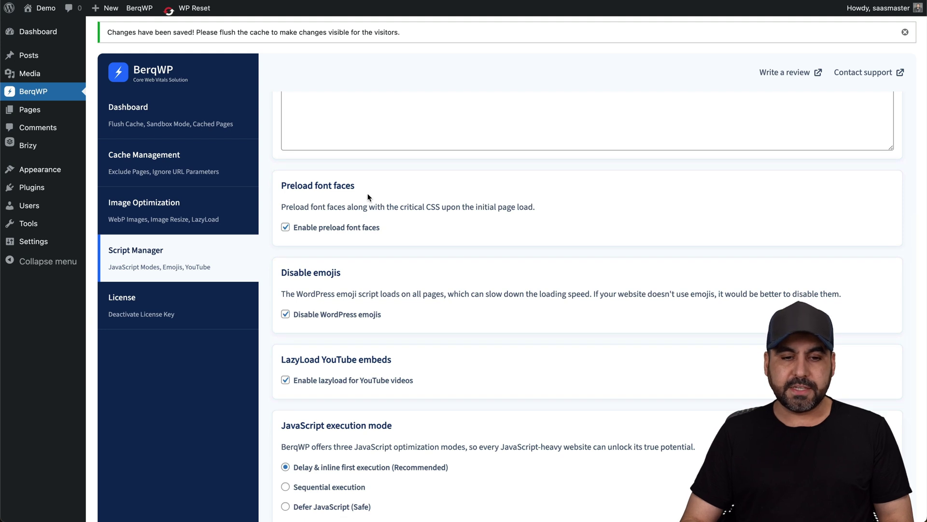
pyautogui.scroll(-1, 424, 239)
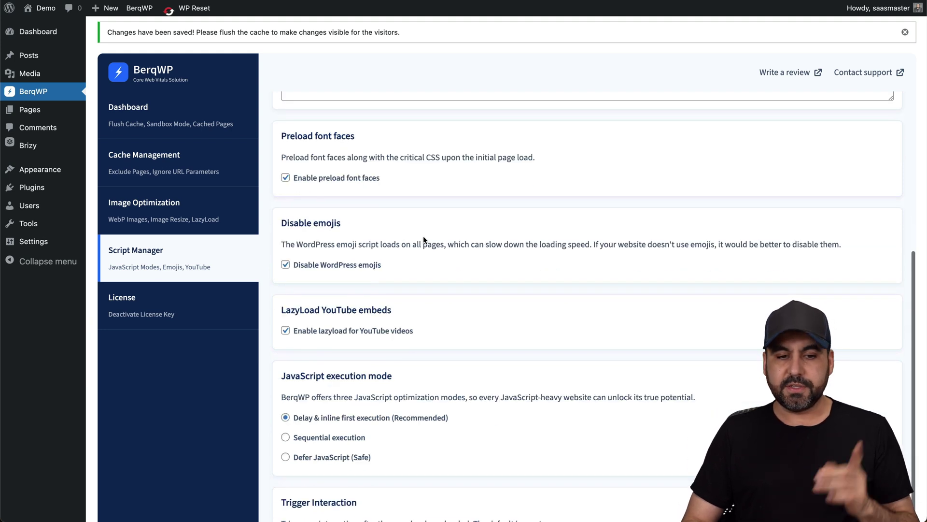
pyautogui.scroll(-3, 439, 301)
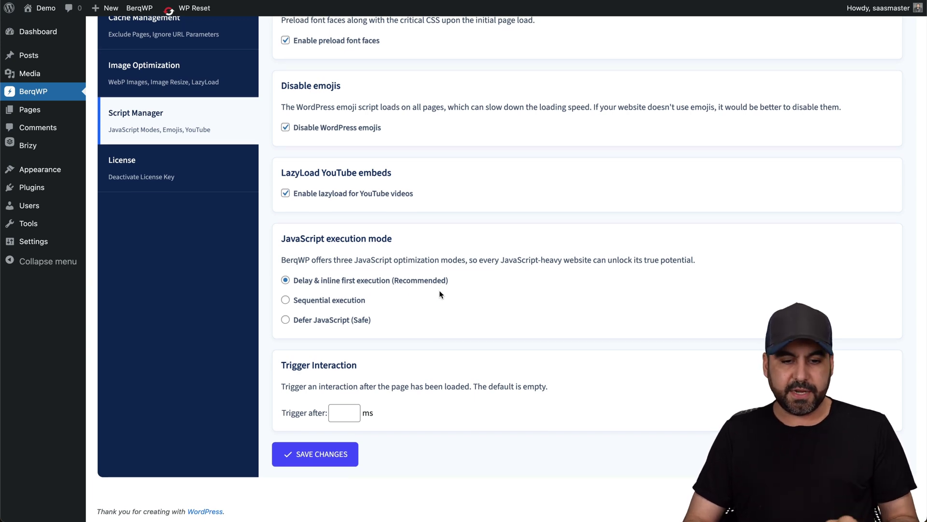
pyautogui.click(315, 454)
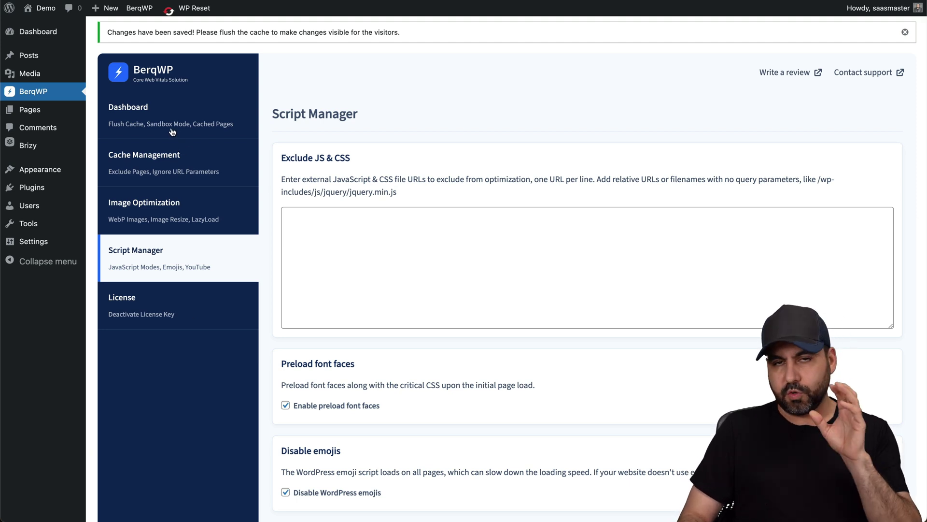
pyautogui.click(172, 132)
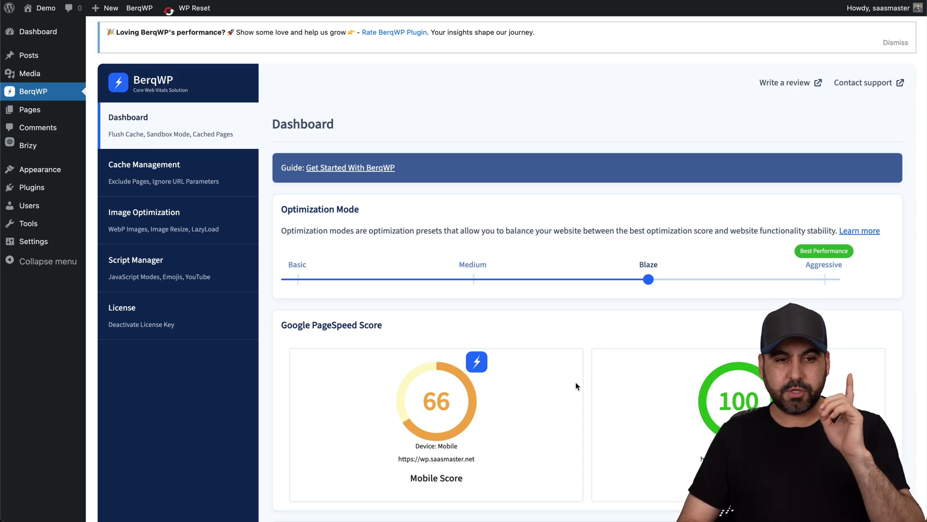
# Scroll the BerqWP dashboard to check Blaze mode, the 66 mobile/100 desktop scores and cached pages.
pyautogui.scroll(-4, 577, 385)
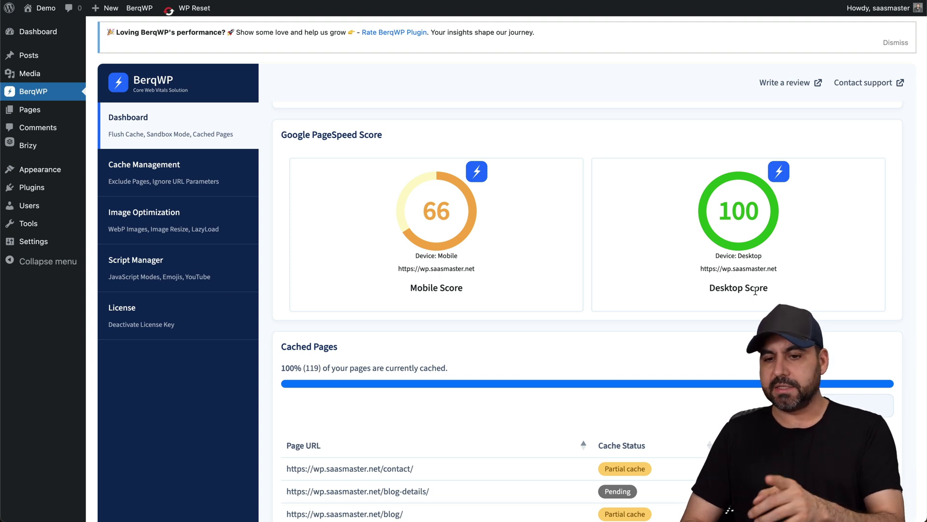
pyautogui.scroll(-5, 659, 276)
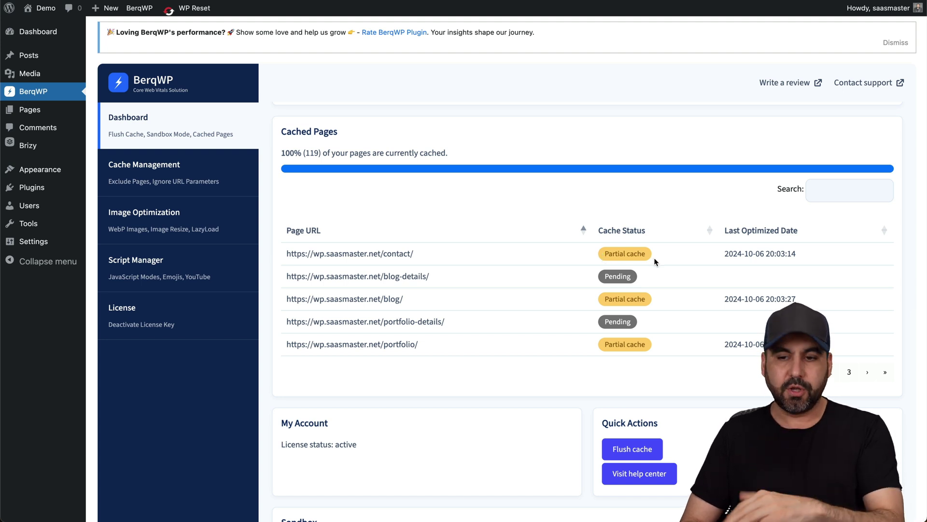
pyautogui.scroll(5, 587, 333)
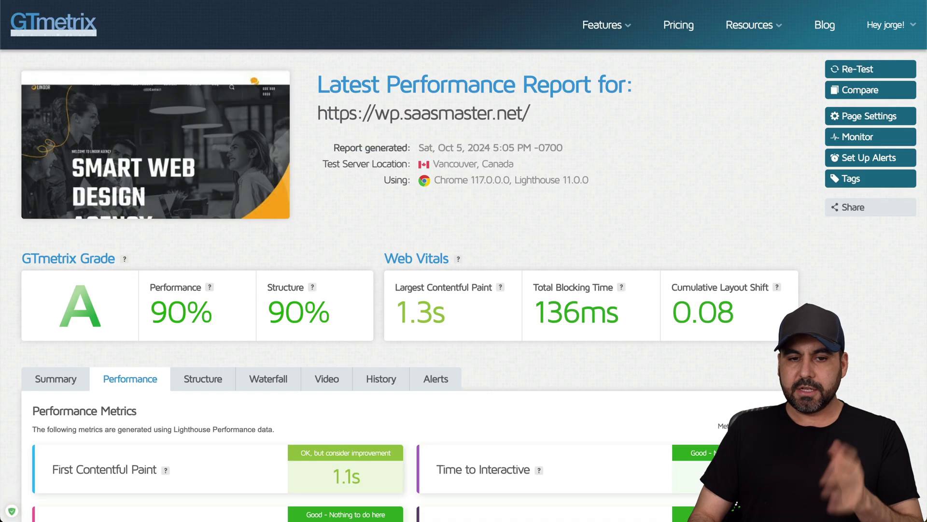
pyautogui.moveTo(742, 118)
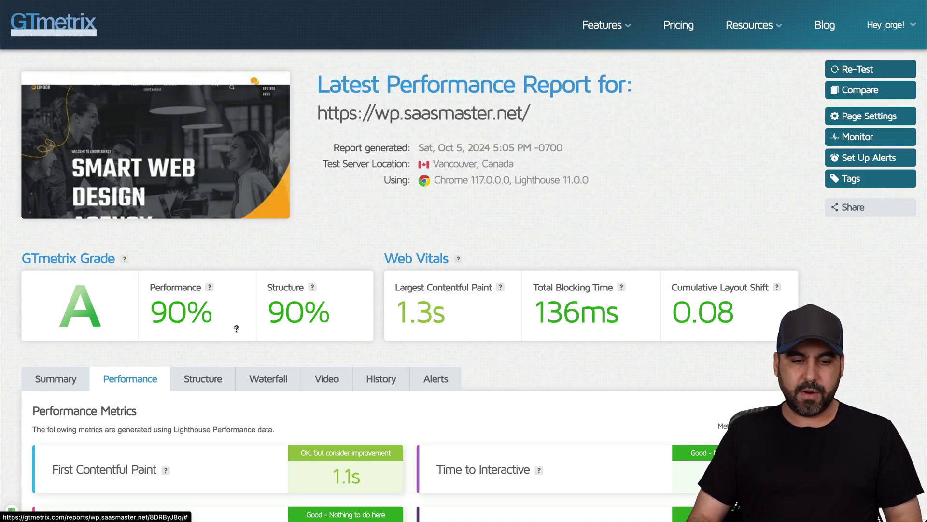
# Show the old GTmetrix report's Summary with grade A, 90% performance and speed visualization.
pyautogui.scroll(-2, 166, 381)
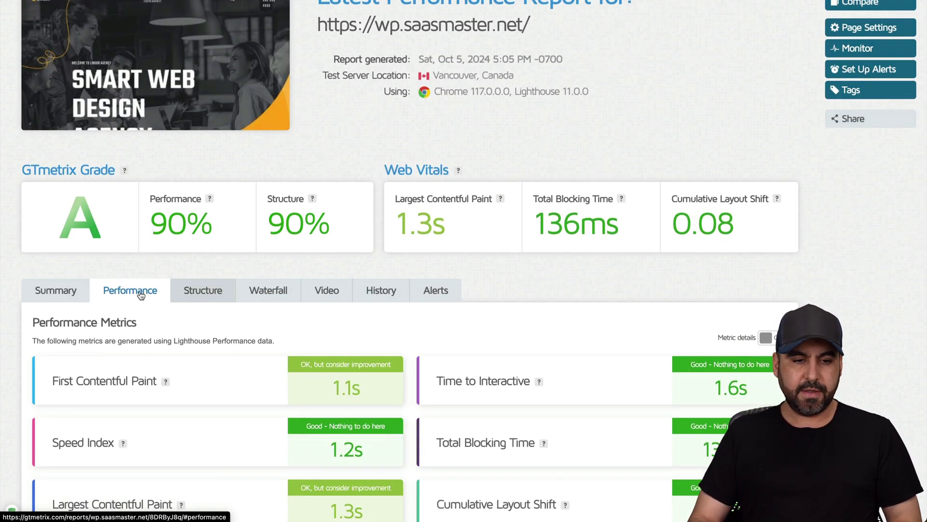
pyautogui.scroll(-2, 140, 297)
pyautogui.click(103, 218)
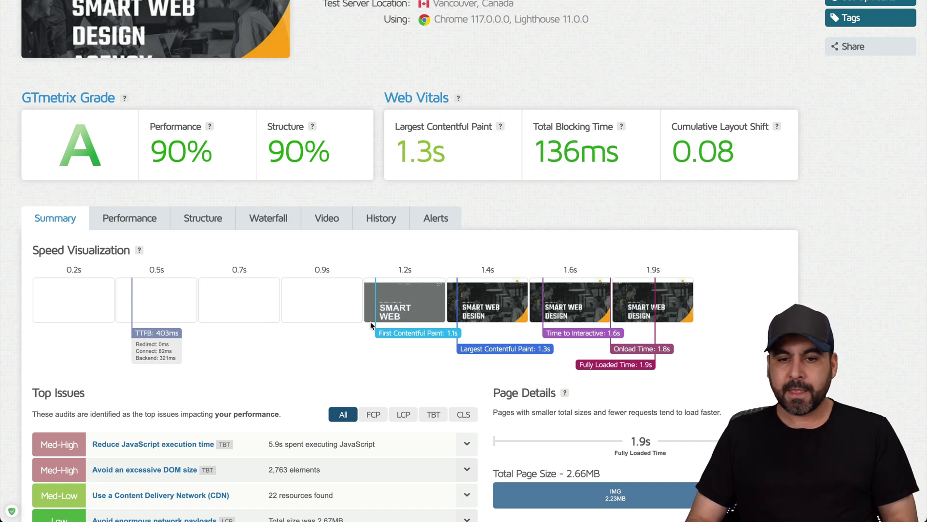
pyautogui.scroll(4, 541, 153)
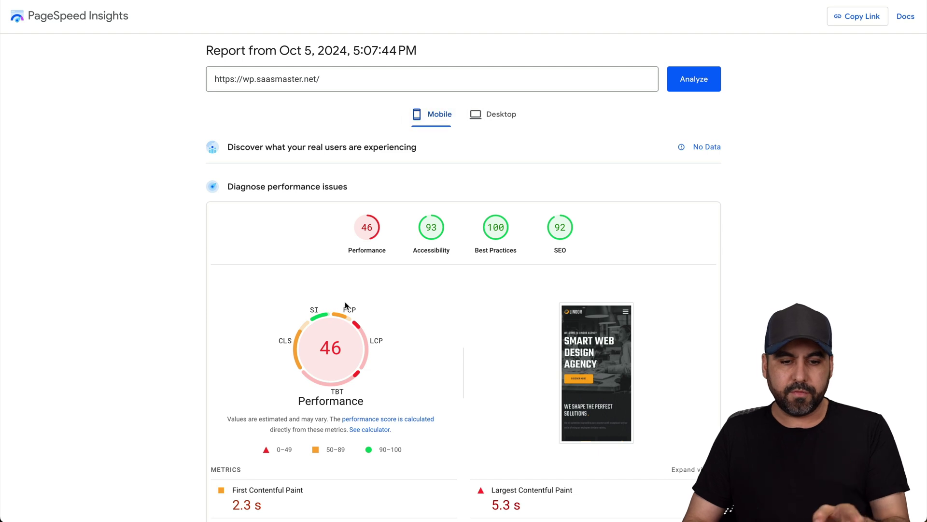
# Compare PageSpeed's old desktop and mobile (46) results, then rerun the site analysis.
pyautogui.click(491, 121)
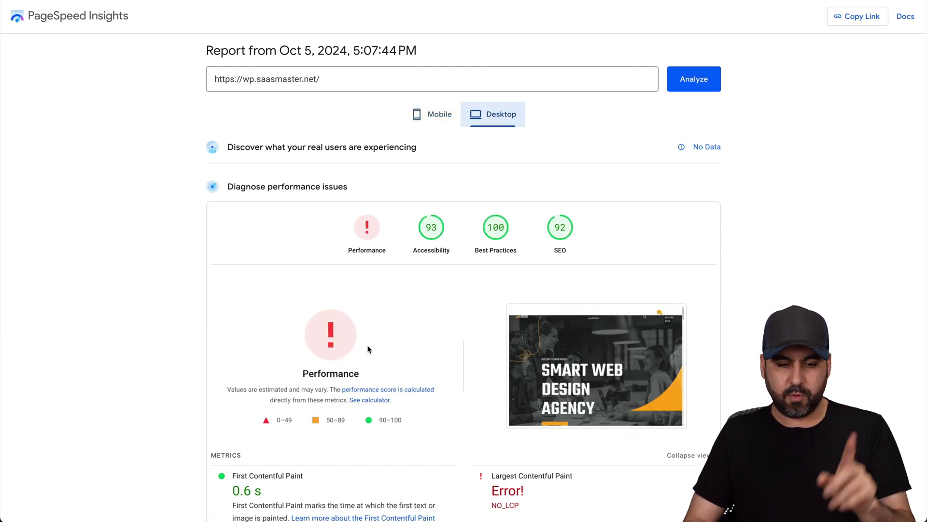
pyautogui.click(427, 116)
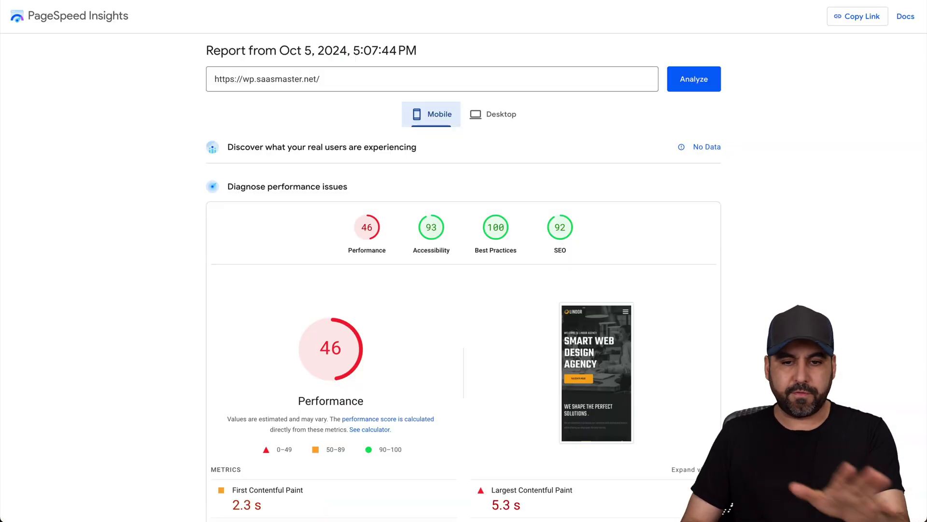
pyautogui.click(693, 80)
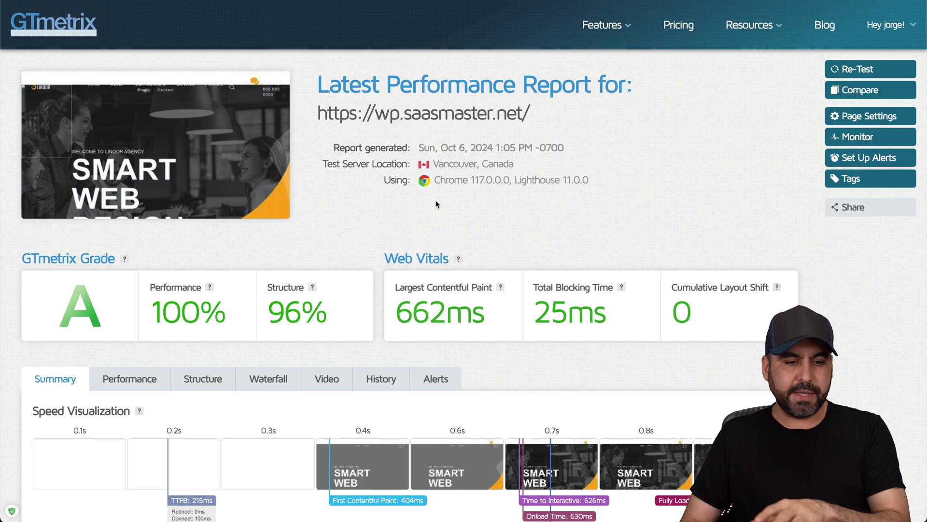
# Scroll the new GTmetrix report (grade A, 100% performance) and check the CDN-served waterfall requests.
pyautogui.scroll(-3, 436, 204)
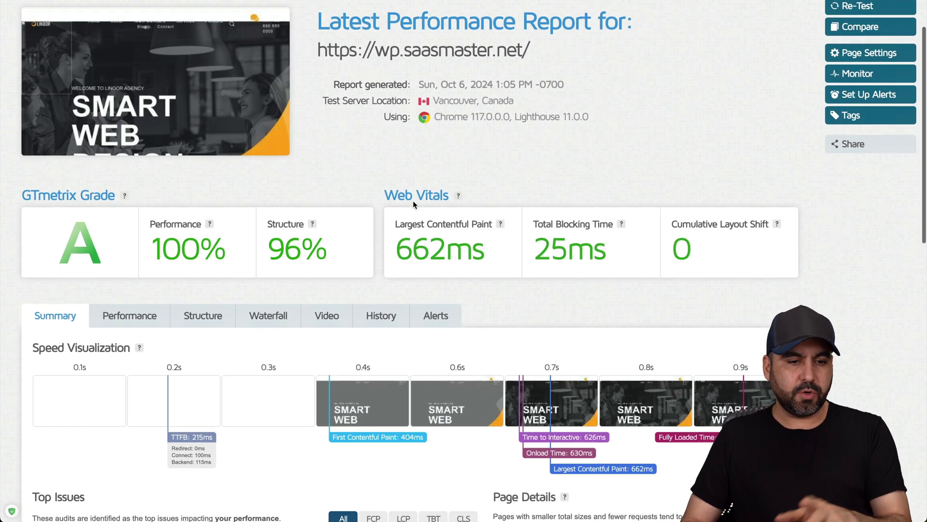
pyautogui.scroll(3, 118, 220)
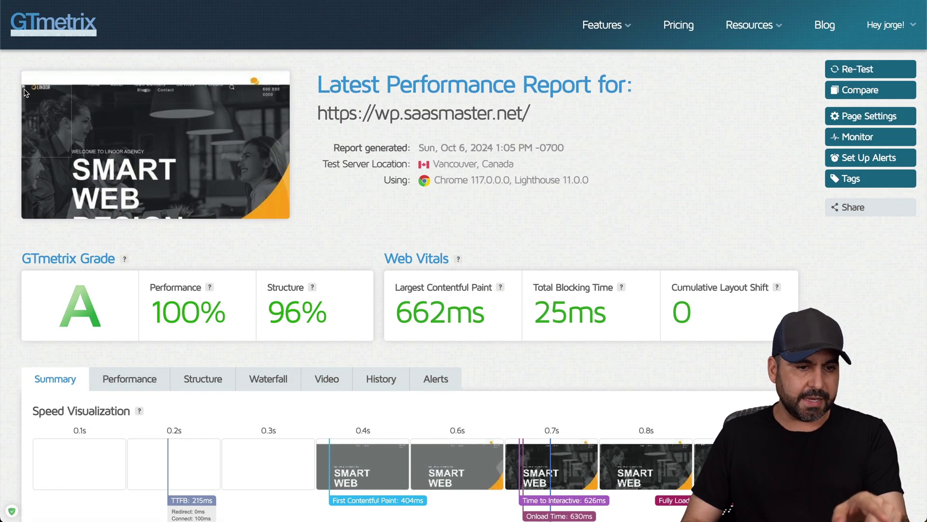
pyautogui.scroll(-5, 203, 269)
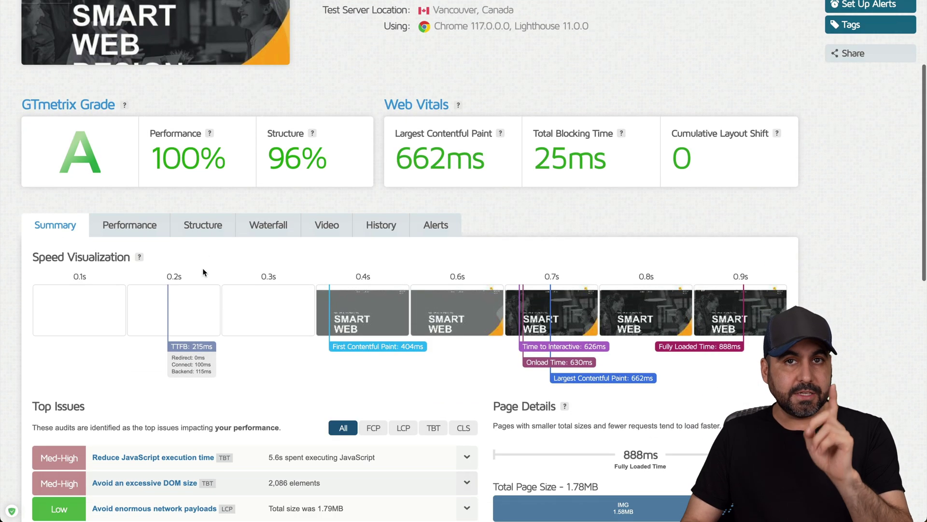
pyautogui.scroll(-1, 202, 272)
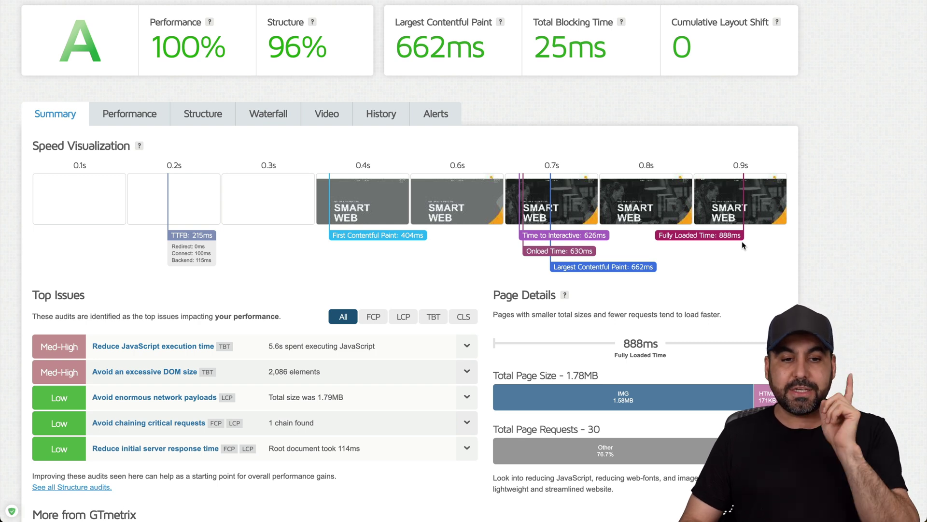
pyautogui.click(261, 119)
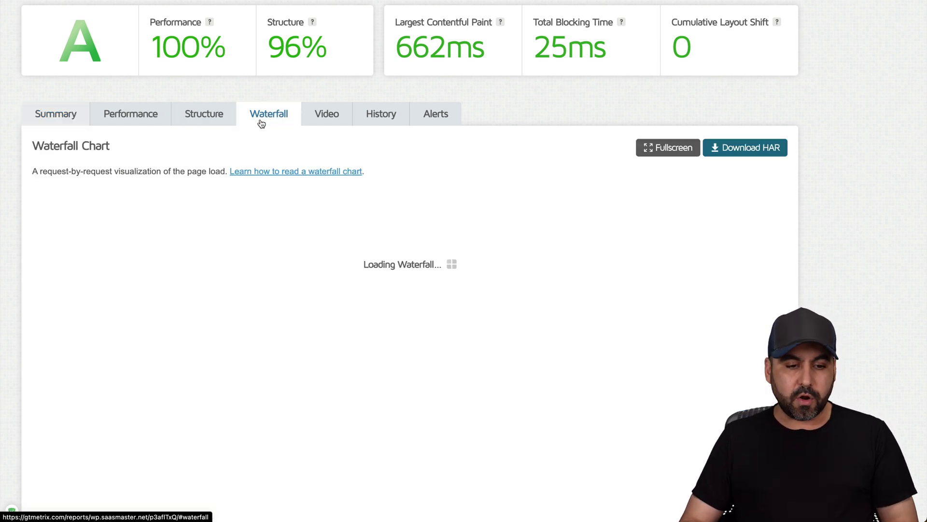
pyautogui.scroll(-3, 349, 141)
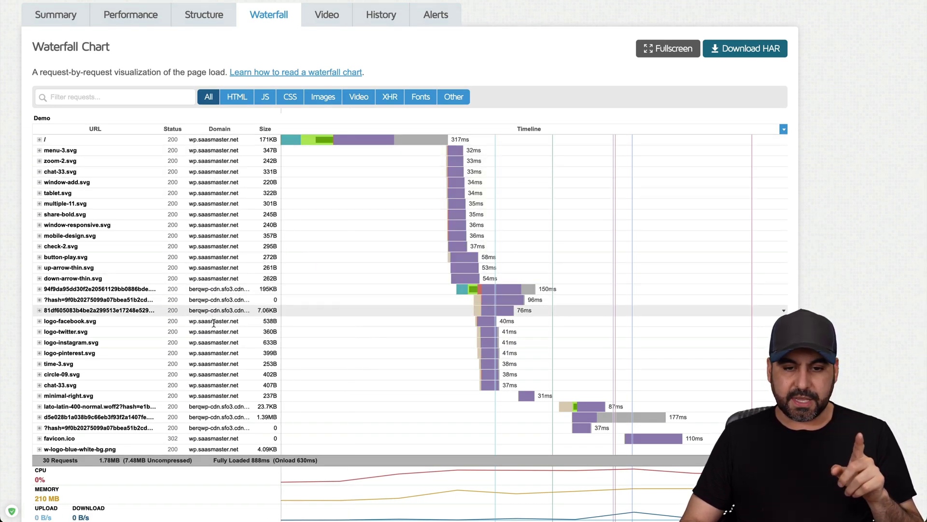
pyautogui.scroll(-3, 213, 309)
pyautogui.scroll(10, 214, 322)
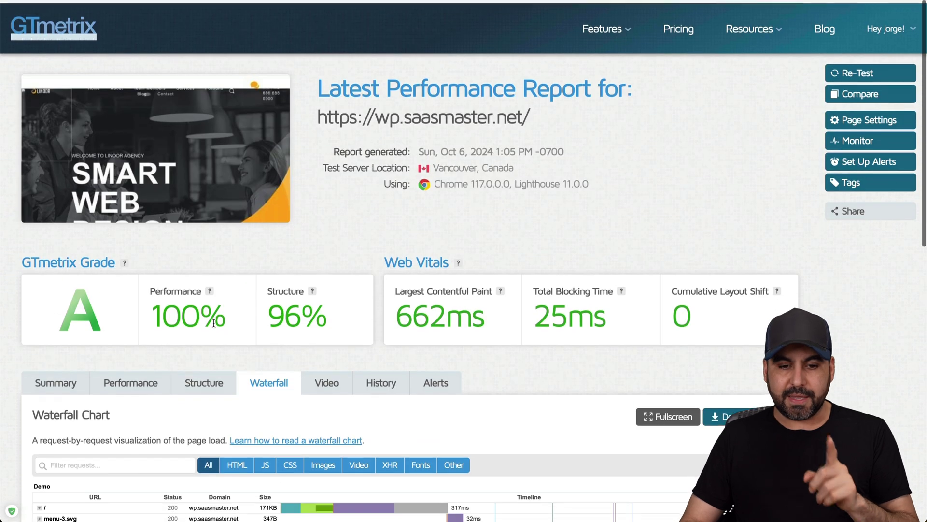
# View the Performance and Summary tabs, then start a GTmetrix re-test of the site.
pyautogui.moveTo(240, 326)
pyautogui.scroll(-1, 239, 327)
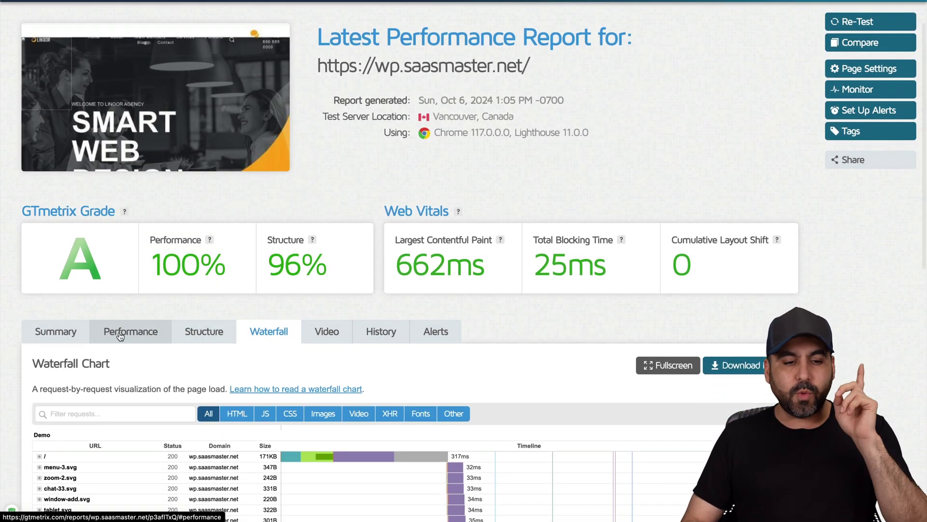
pyautogui.click(129, 332)
pyautogui.click(55, 331)
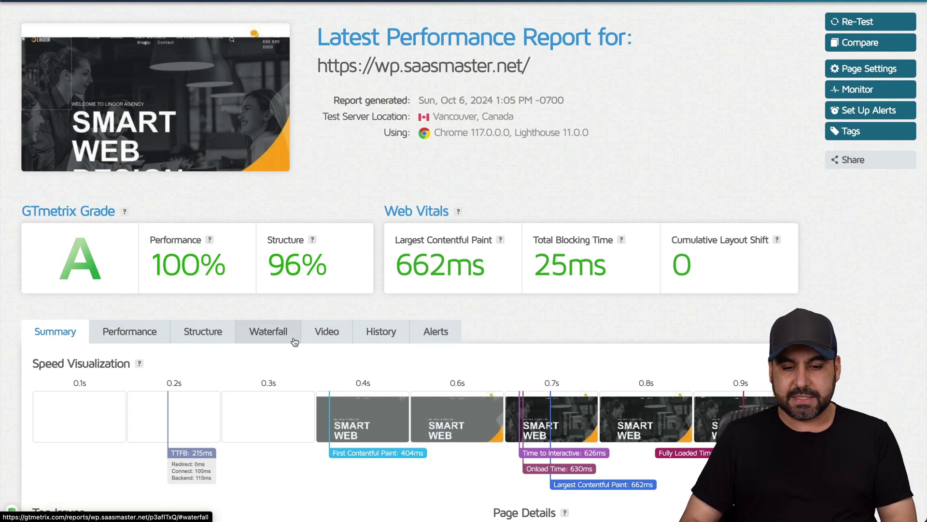
pyautogui.scroll(-2, 293, 338)
pyautogui.scroll(3, 294, 337)
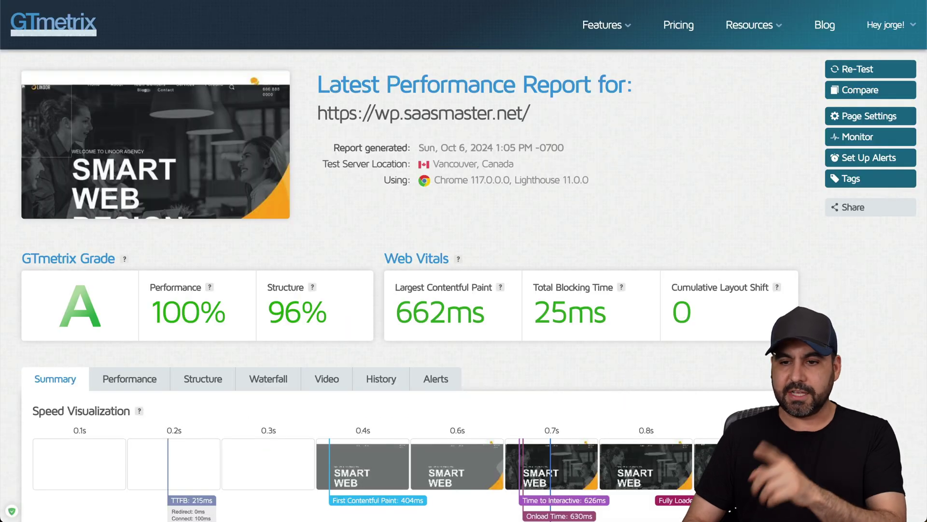
pyautogui.click(861, 71)
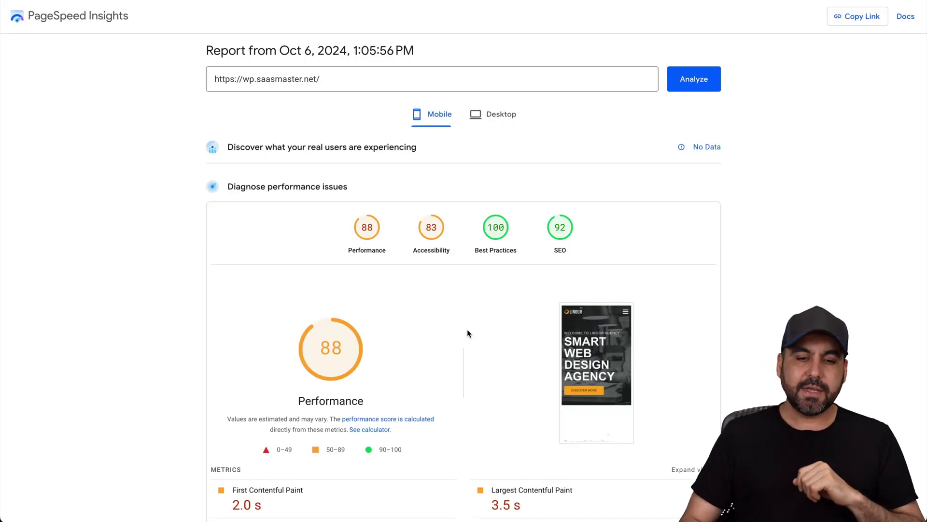
# Check PageSpeed's desktop results (86 performance) and diagnostics, then return to the mobile results.
pyautogui.scroll(-1, 468, 333)
pyautogui.moveTo(333, 317)
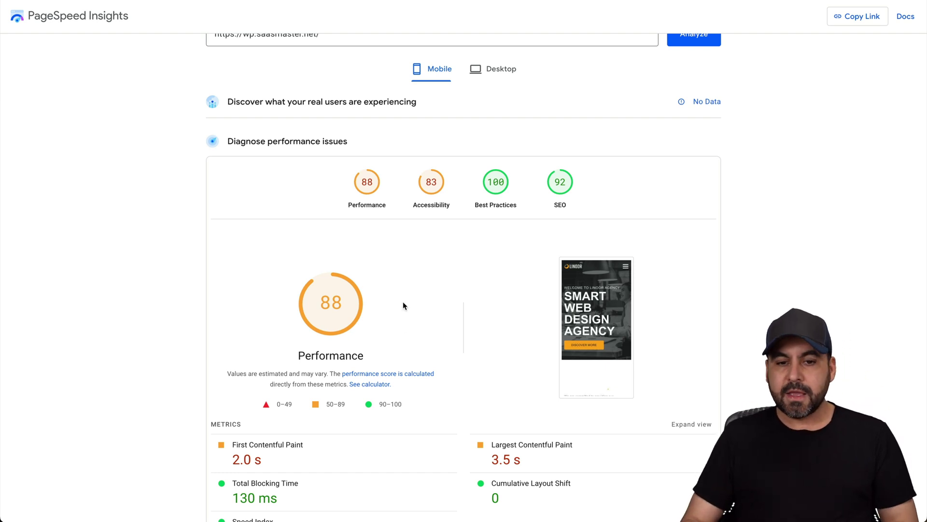
pyautogui.scroll(-10, 428, 328)
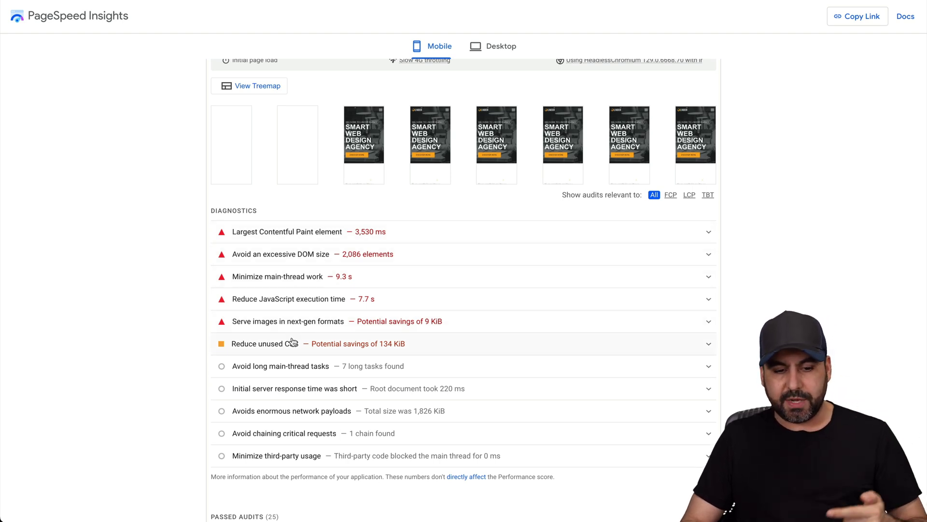
pyautogui.scroll(10, 291, 341)
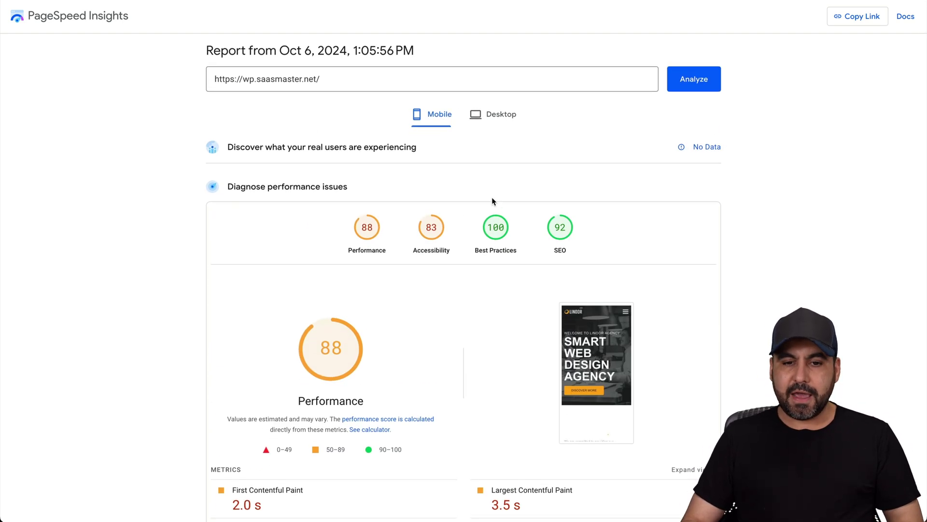
pyautogui.click(501, 111)
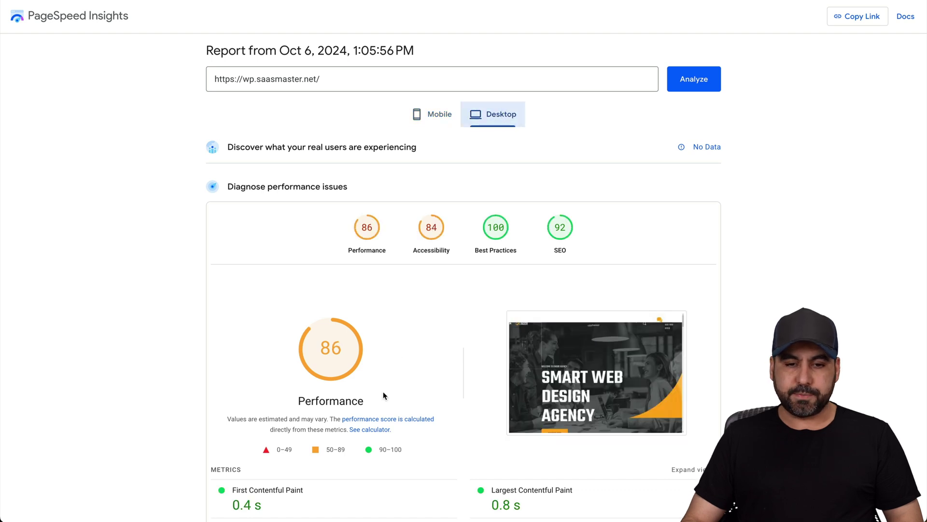
pyautogui.scroll(-11, 384, 395)
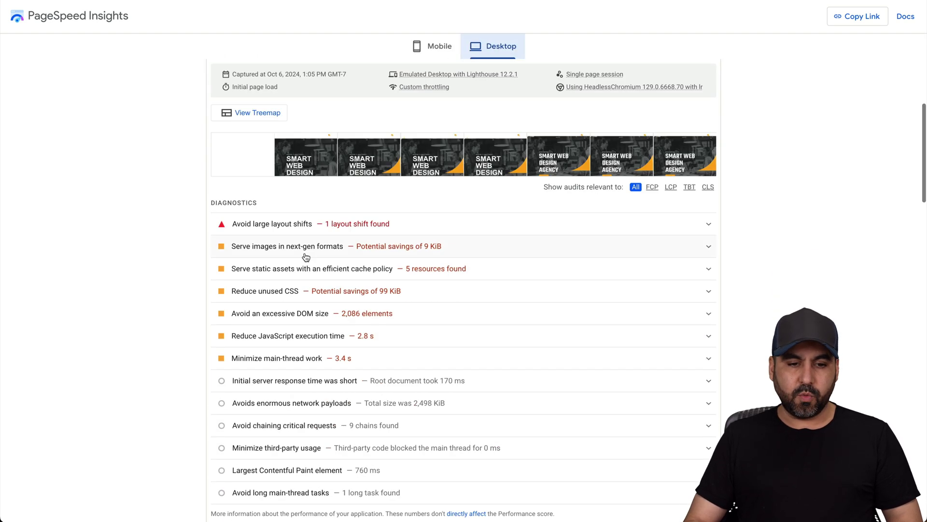
pyautogui.scroll(11, 446, 430)
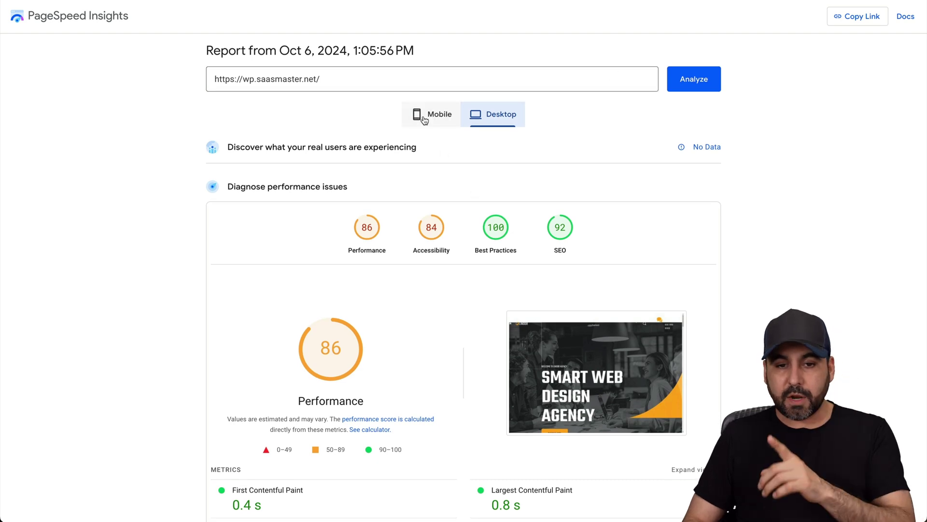
pyautogui.click(432, 115)
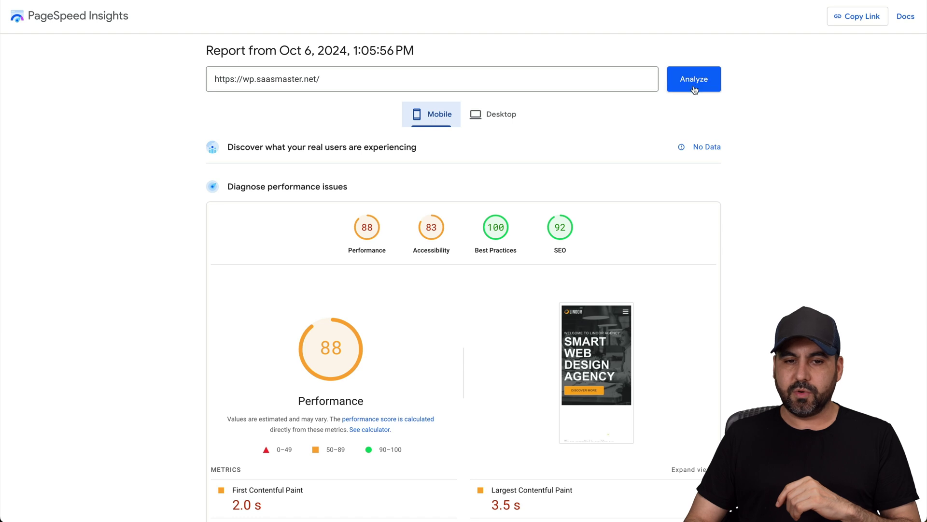
# Rerun PageSpeed and inspect the BerqWP CDN image's response headers in GTmetrix's Waterfall.
pyautogui.click(694, 88)
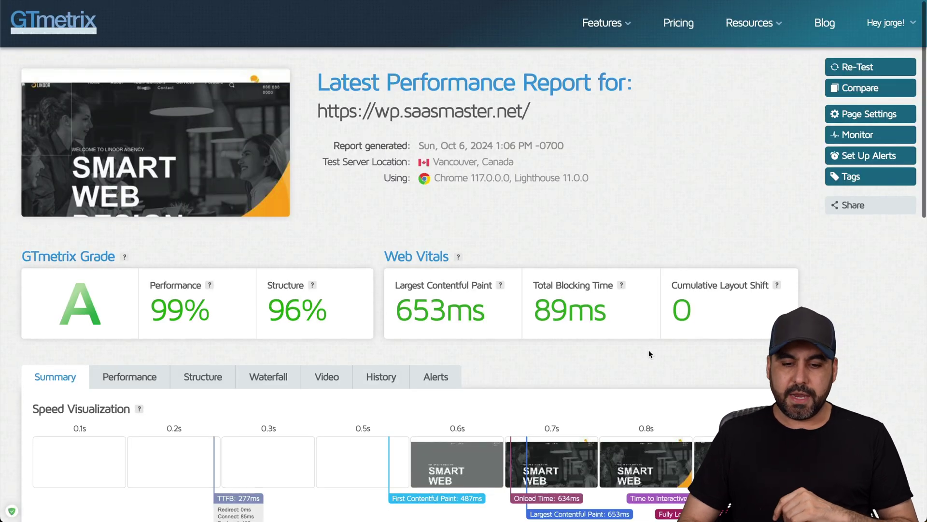
pyautogui.scroll(-4, 649, 354)
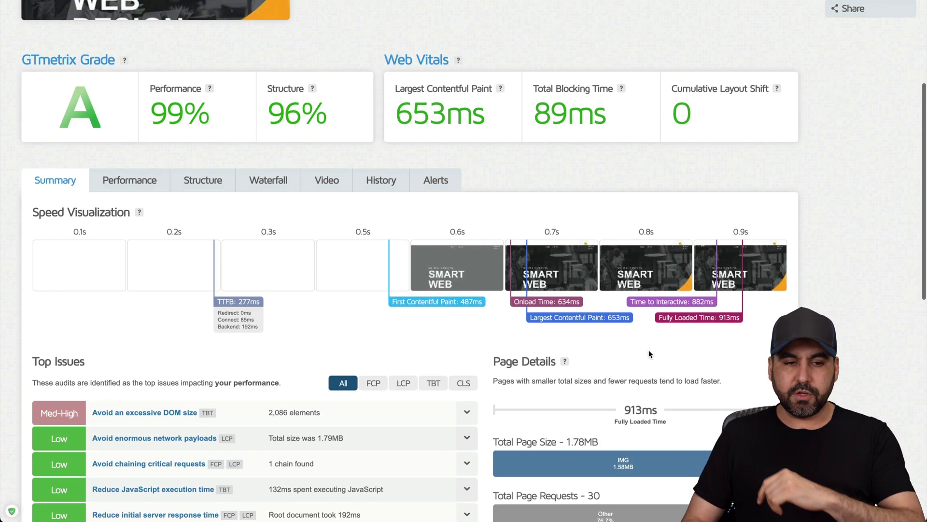
pyautogui.click(269, 186)
pyautogui.scroll(-2, 277, 241)
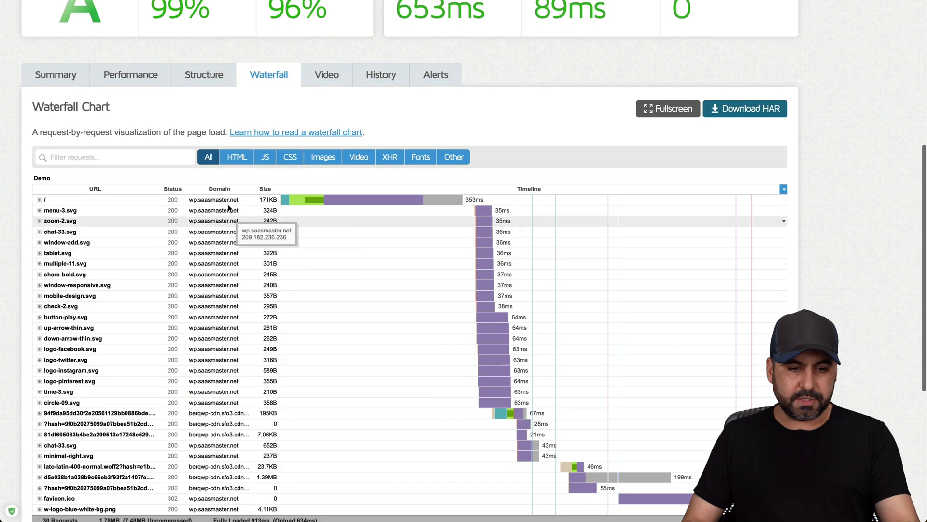
pyautogui.scroll(-1, 228, 441)
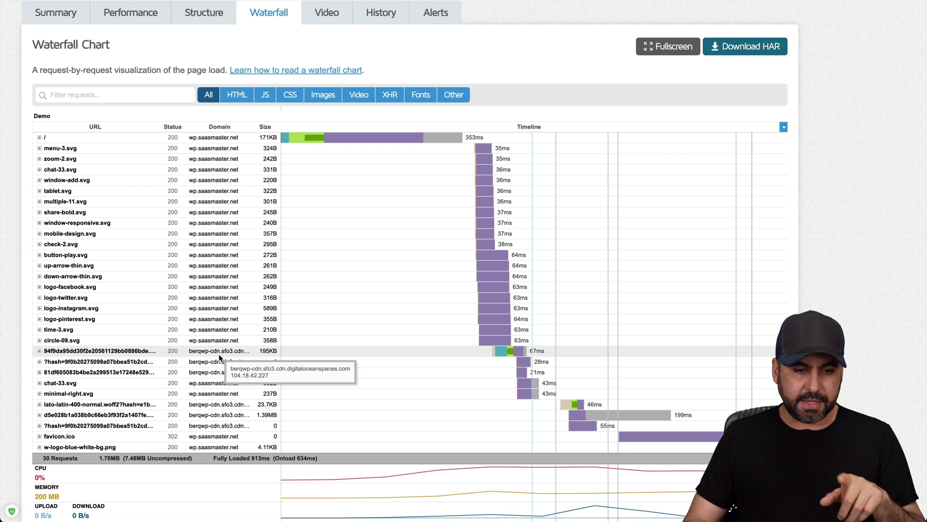
pyautogui.click(40, 351)
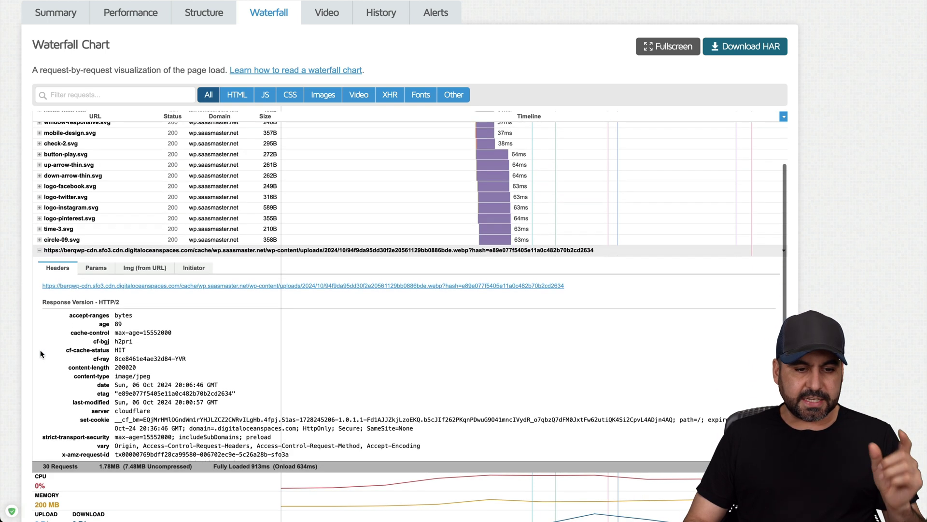
pyautogui.click(40, 250)
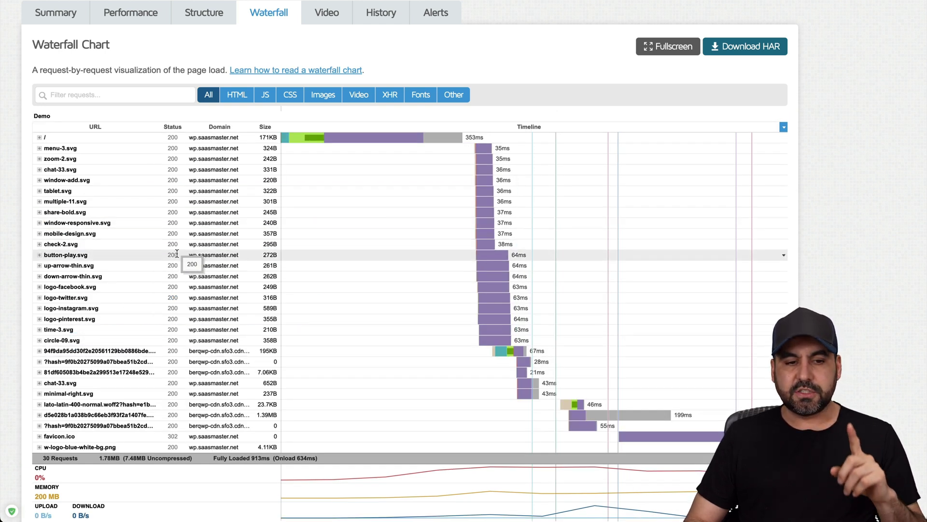
# Scroll the A-grade GTmetrix report, view the Performance tab, and return to the Summary.
pyautogui.scroll(3, 197, 306)
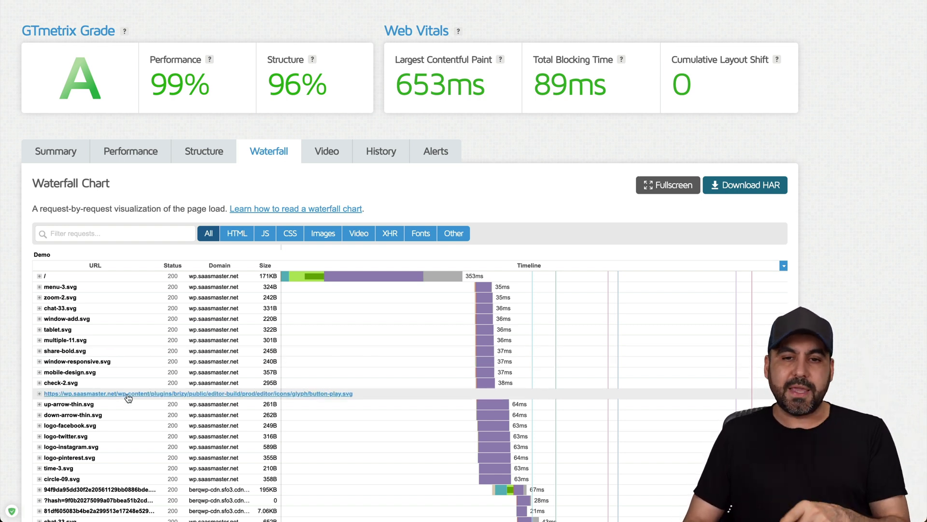
pyautogui.scroll(-5, 373, 319)
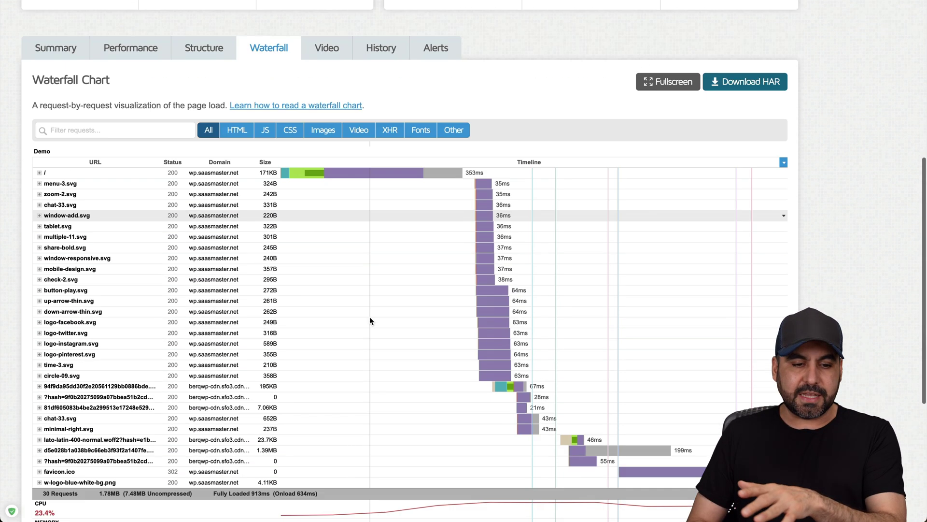
pyautogui.scroll(-1, 100, 195)
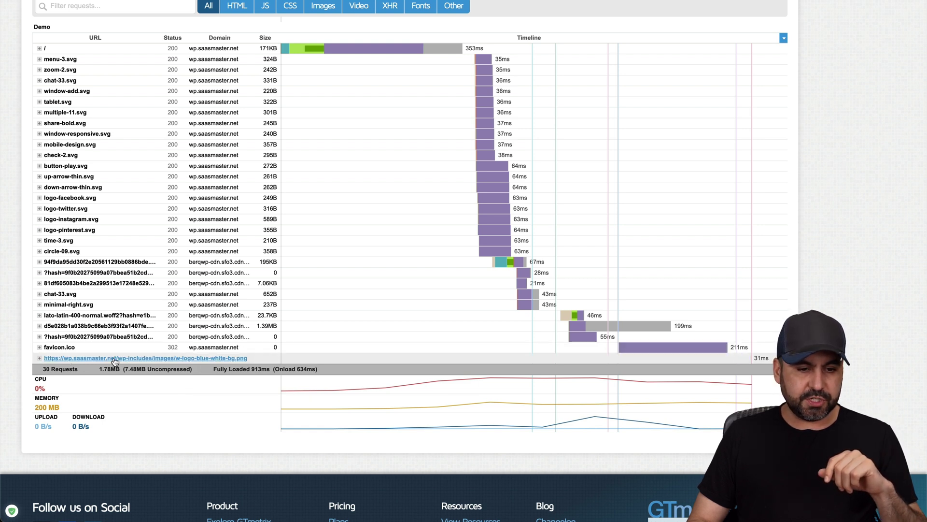
pyautogui.scroll(10, 115, 362)
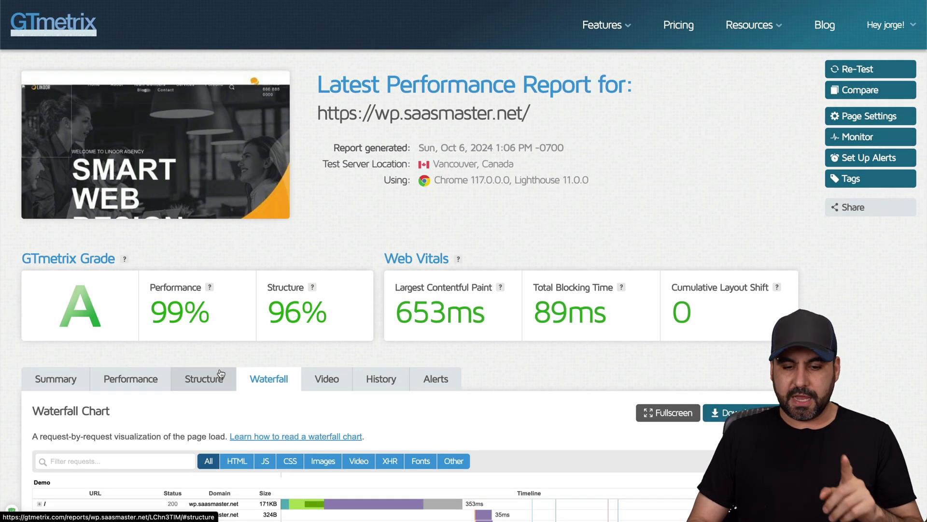
pyautogui.scroll(-4, 217, 374)
pyautogui.moveTo(144, 185)
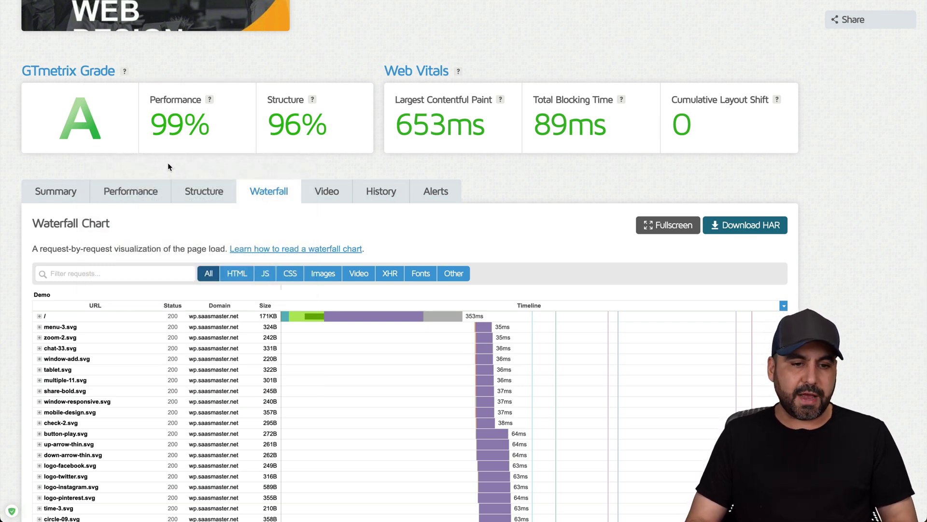
pyautogui.click(152, 189)
pyautogui.click(77, 193)
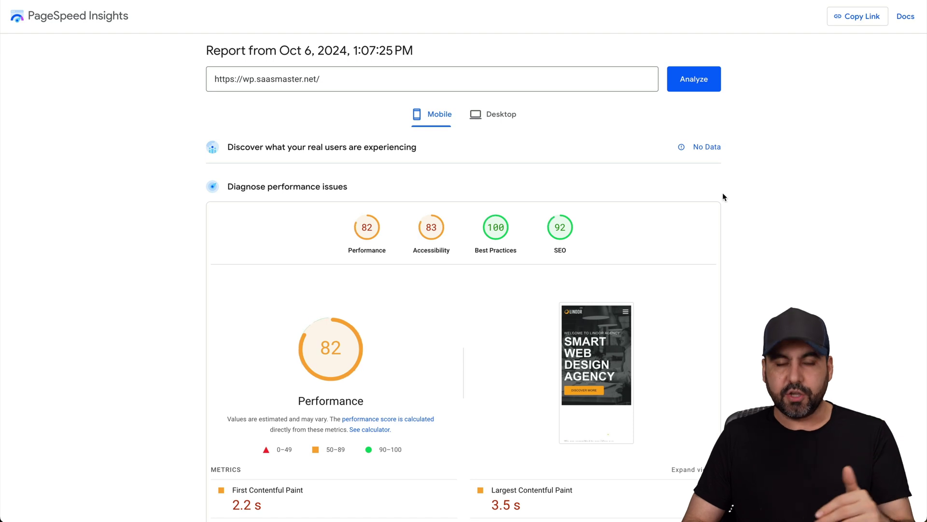
# Review PageSpeed's new 99 desktop and 82 mobile scores, then switch to the WordPress tab.
pyautogui.scroll(-1, 723, 192)
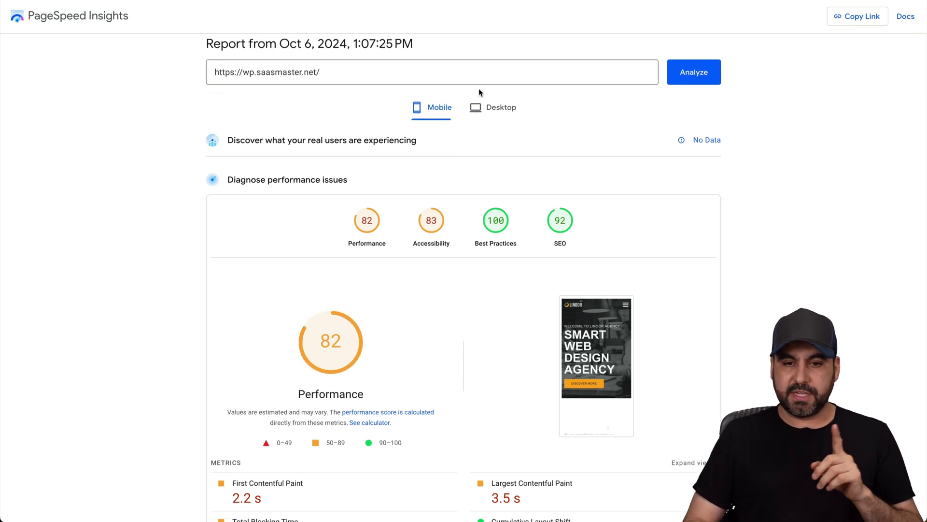
pyautogui.click(487, 107)
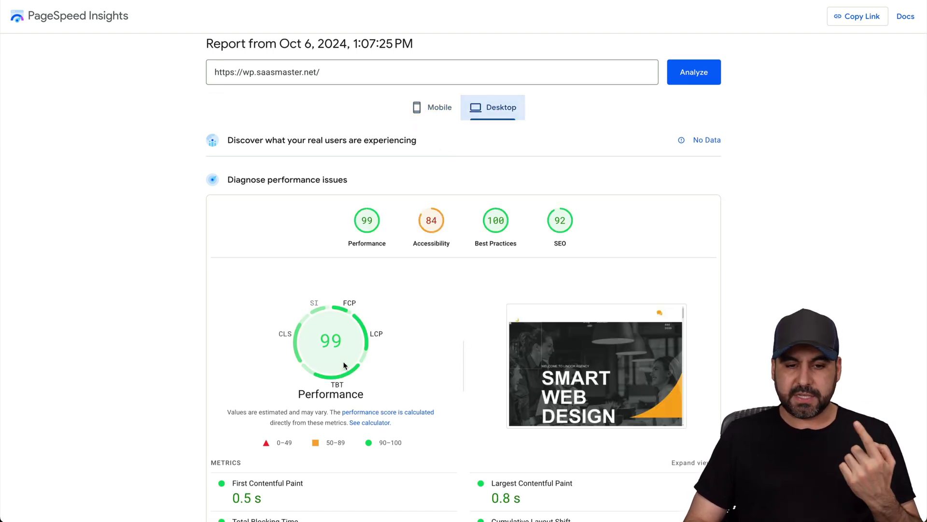
pyautogui.scroll(-7, 462, 303)
pyautogui.scroll(-3, 462, 302)
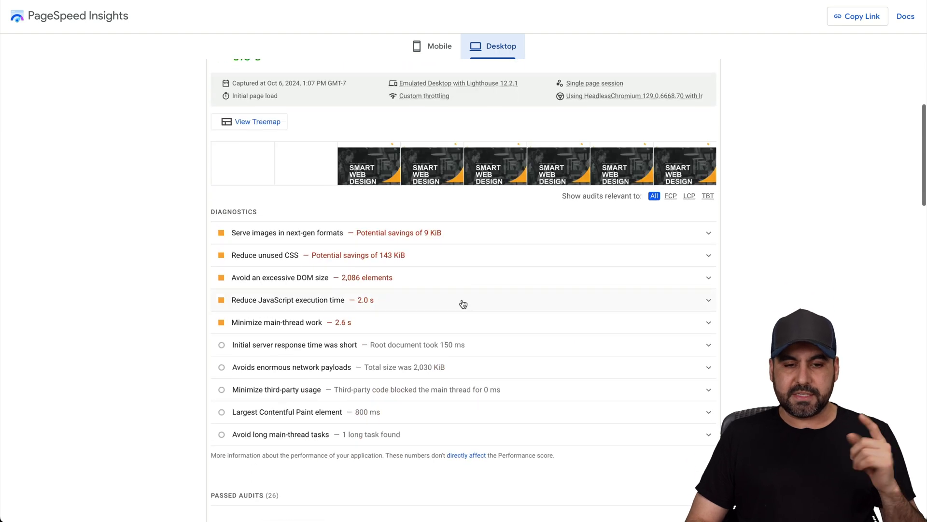
pyautogui.scroll(9, 462, 304)
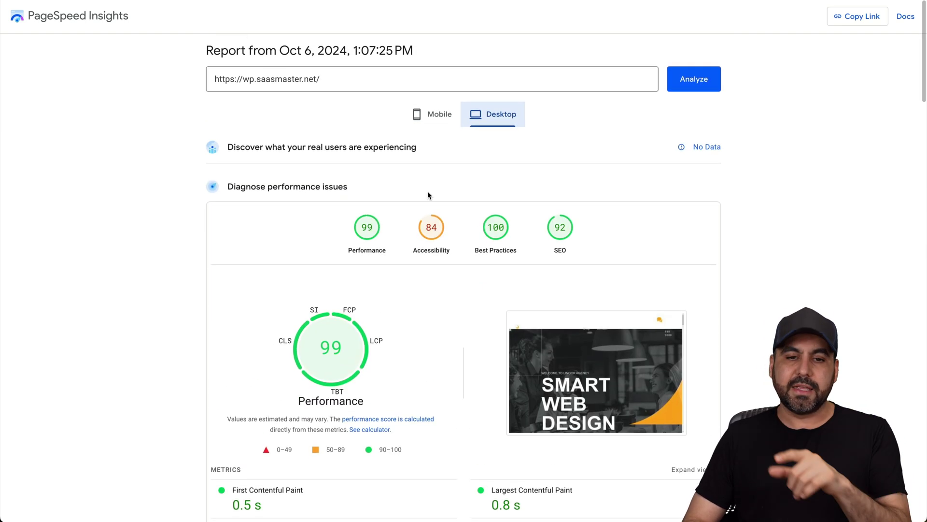
pyautogui.click(450, 121)
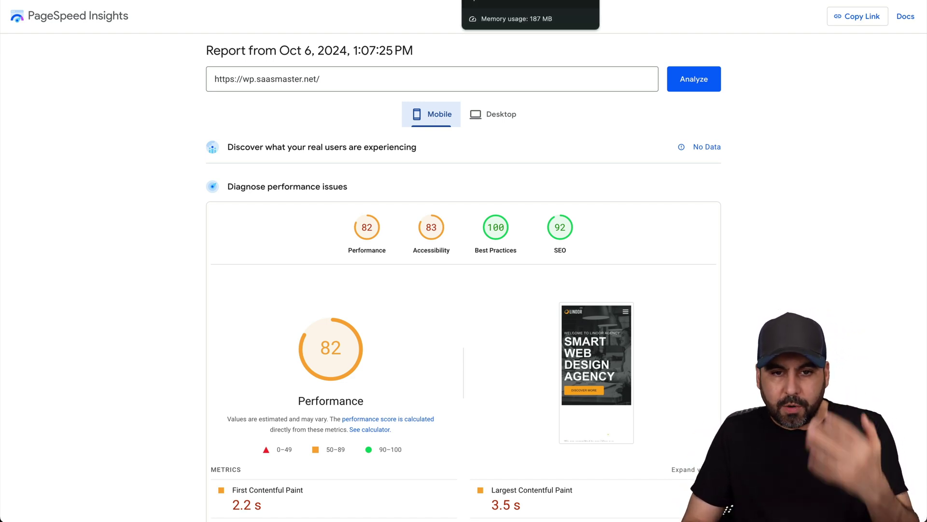
pyautogui.hotkey('ctrl', 'Tab')
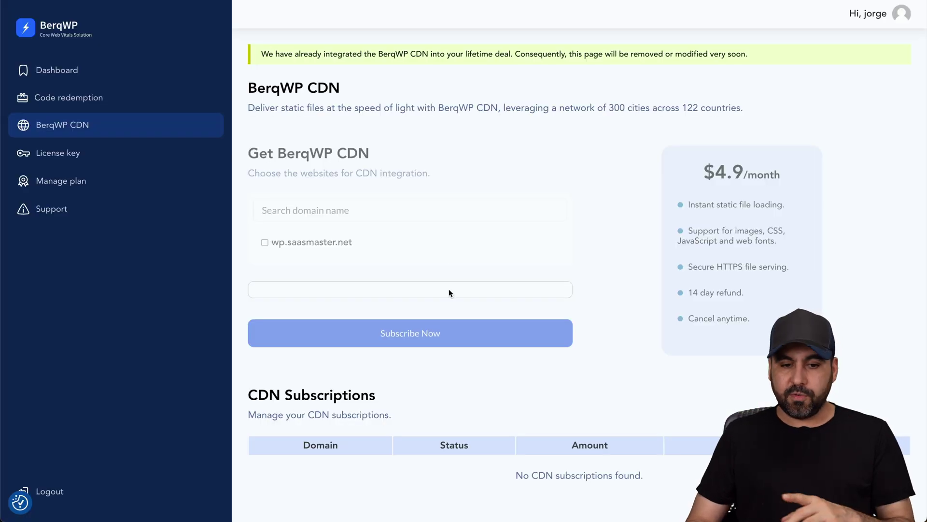
# Open the BerqWP account dashboard and toggle Web Vitals analytics between mobile and desktop.
pyautogui.click(64, 72)
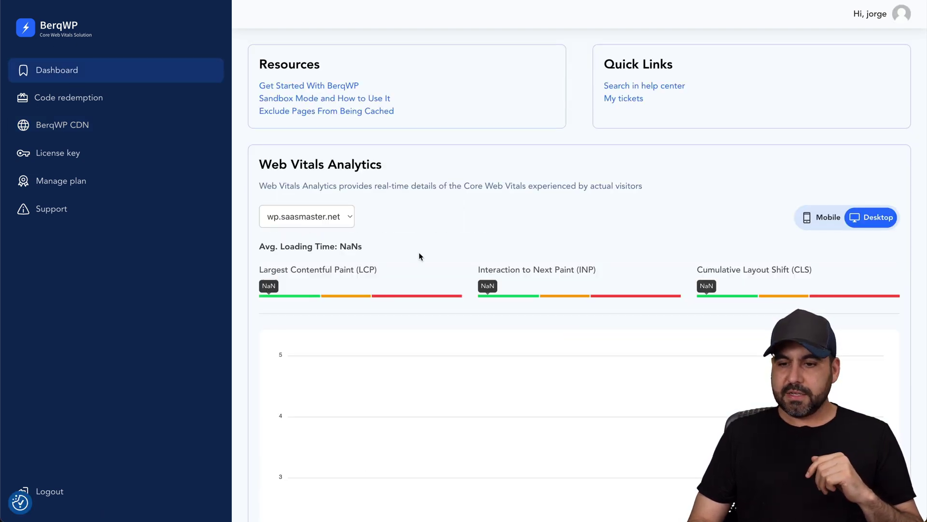
pyautogui.scroll(-4, 420, 256)
pyautogui.scroll(4, 419, 256)
pyautogui.click(822, 217)
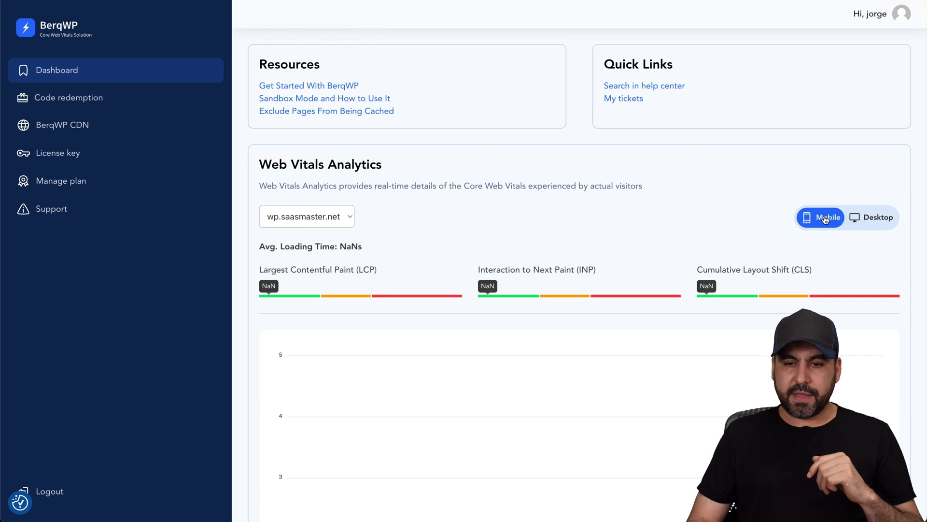
pyautogui.click(878, 218)
pyautogui.click(826, 219)
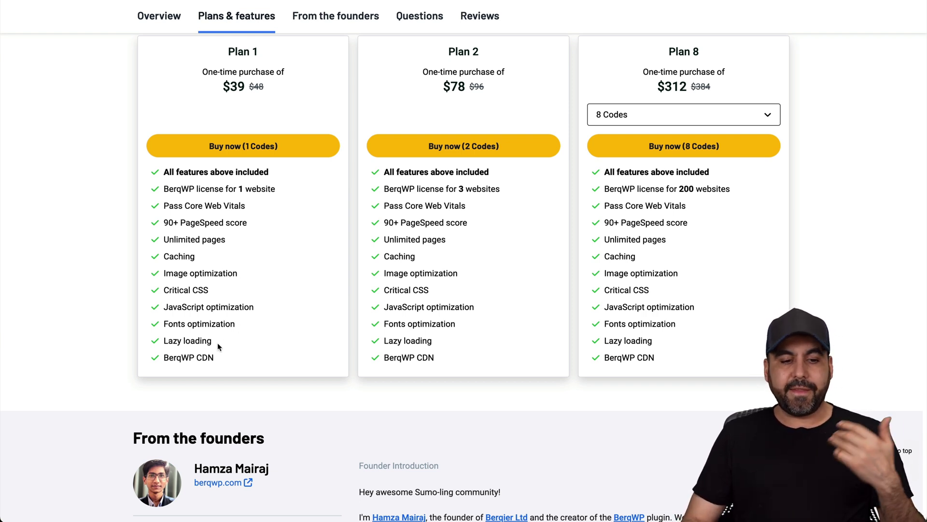
# Highlight BerqWP CDN in Plan 1, then review the features, benchmark and $39/$78/$312 plan cards.
pyautogui.moveTo(161, 360); pyautogui.dragTo(245, 364)
pyautogui.click(244, 359)
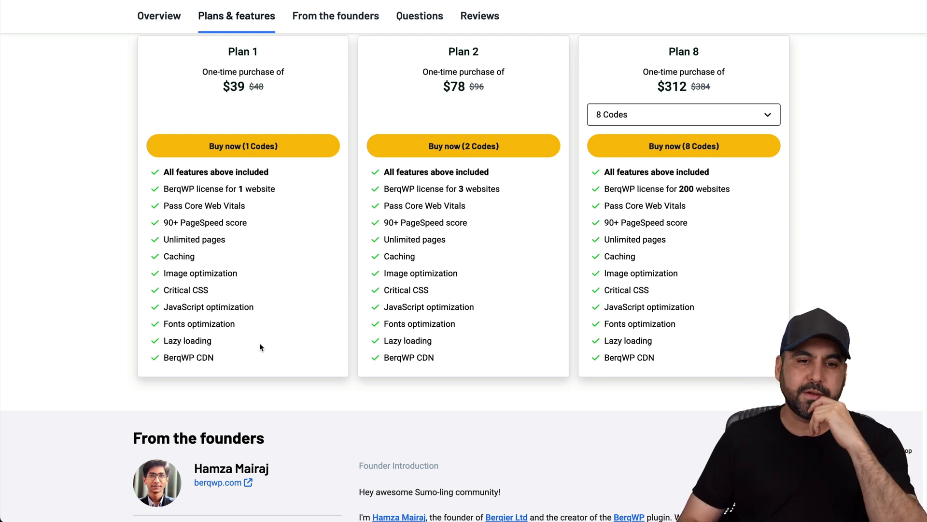
pyautogui.scroll(15, 259, 343)
pyautogui.scroll(5, 259, 346)
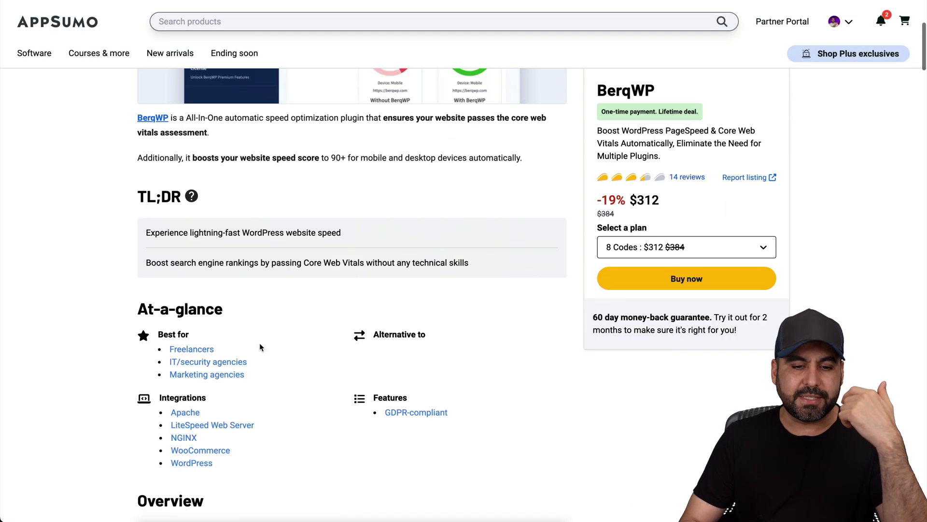
pyautogui.scroll(-15, 259, 347)
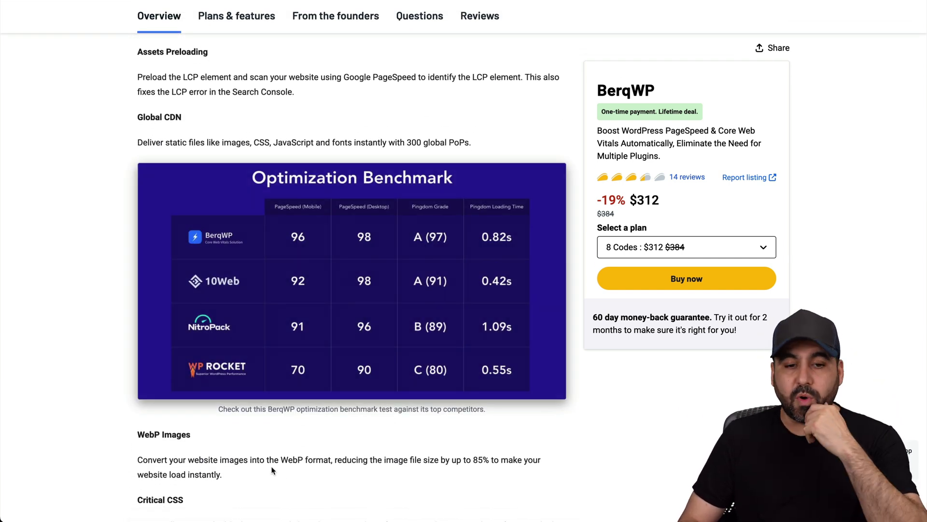
pyautogui.scroll(-20, 272, 469)
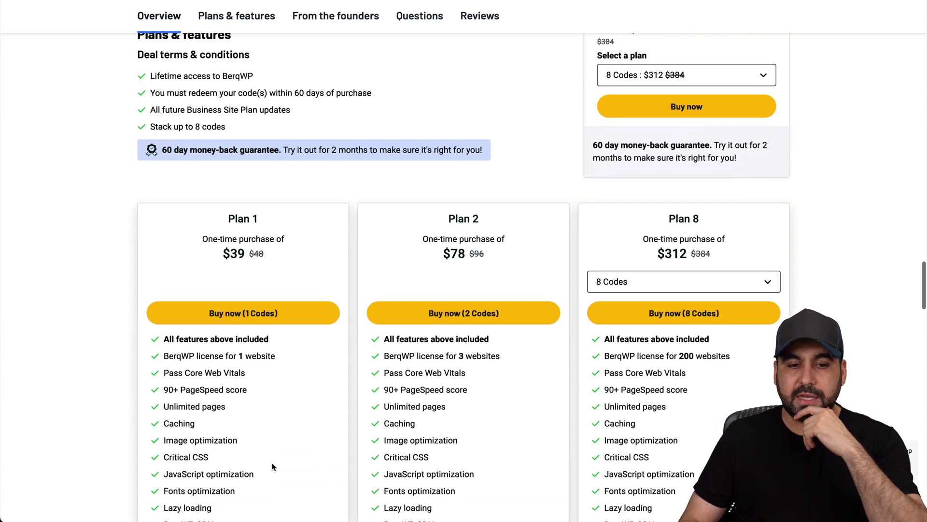
pyautogui.scroll(-2, 273, 464)
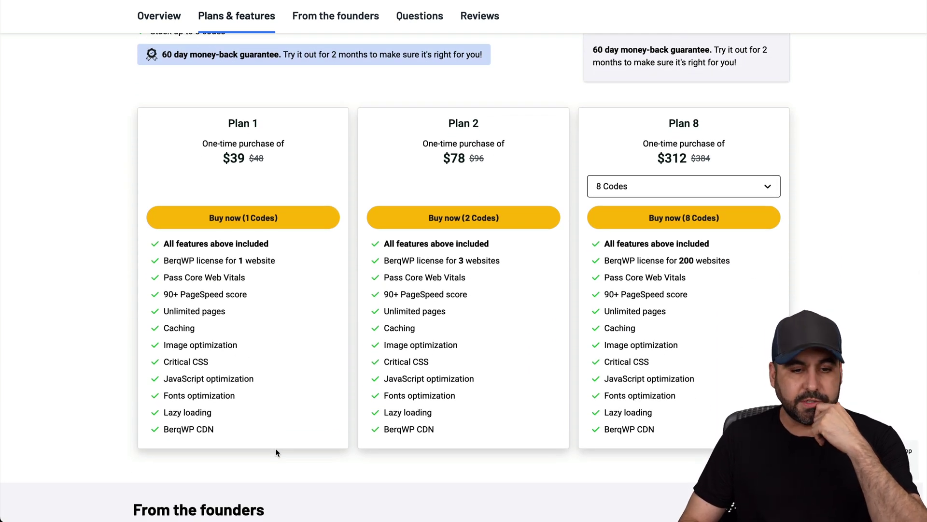